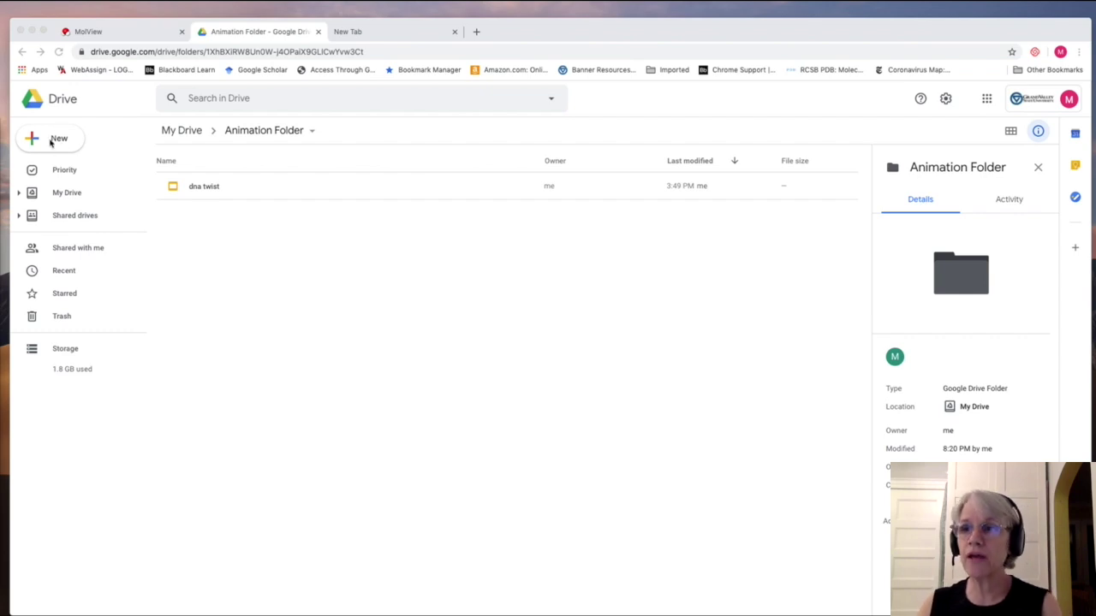
# - Create a blank Google Slides presentation in Animation Folder and apply the Blank layout to its first slide
pyautogui.click(51, 143)
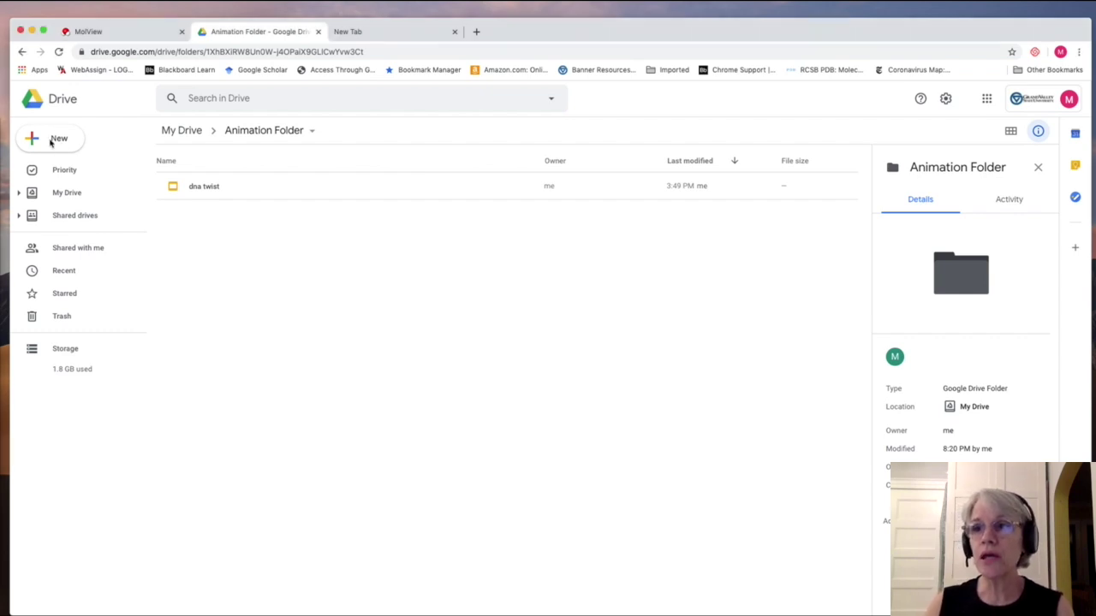
pyautogui.click(51, 143)
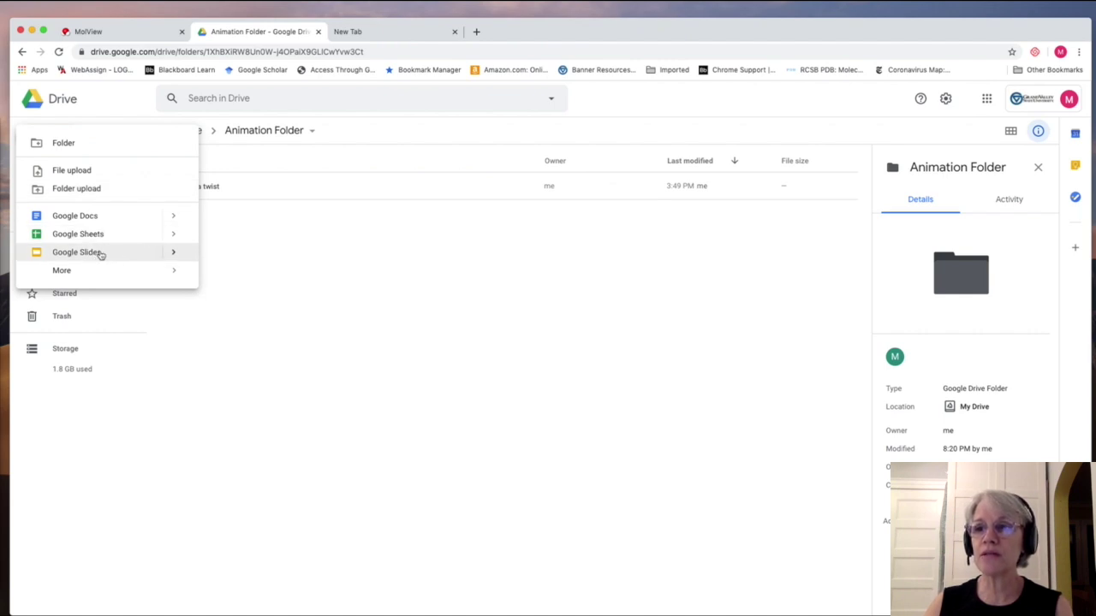
pyautogui.moveTo(173, 254)
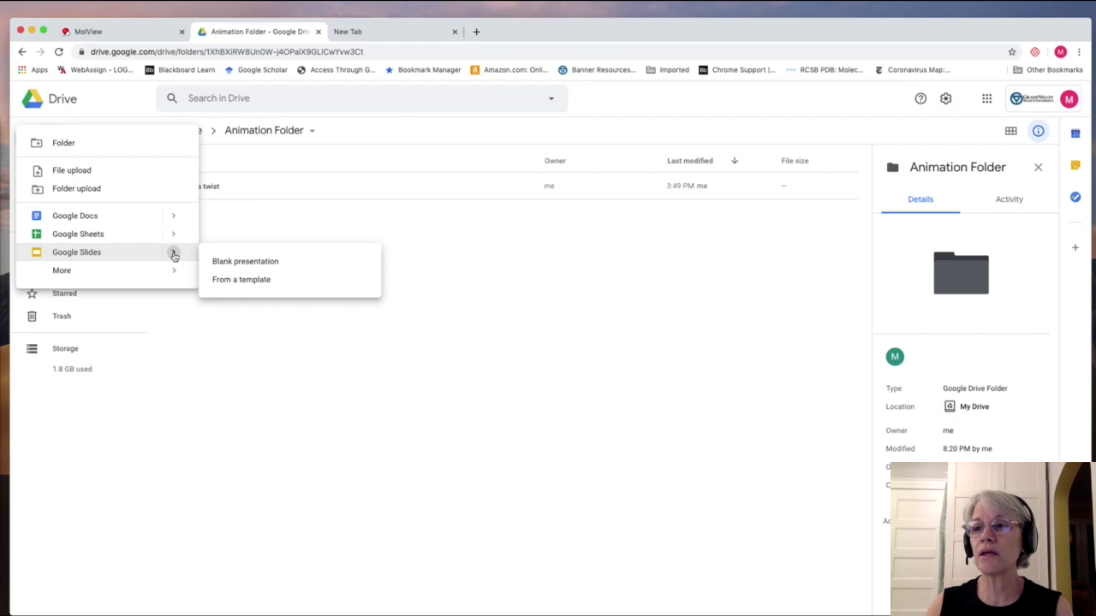
pyautogui.click(252, 265)
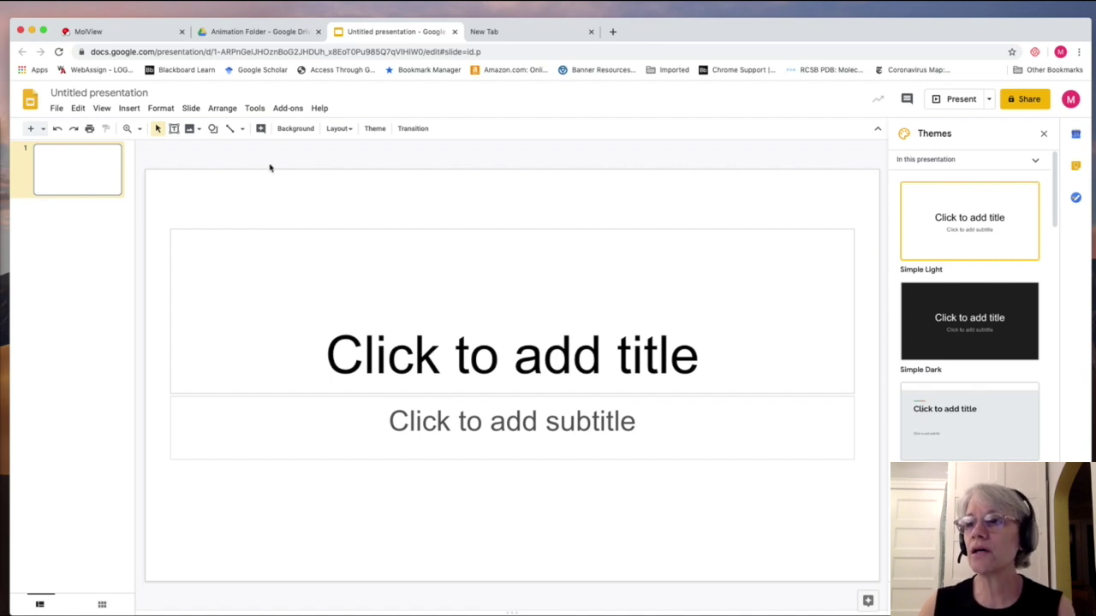
pyautogui.click(348, 136)
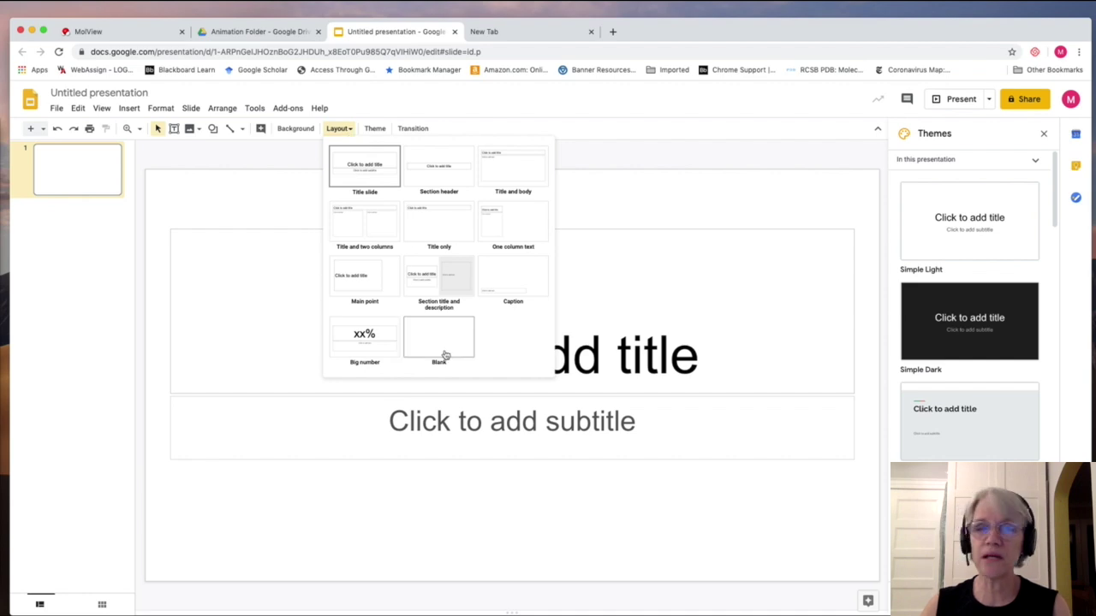
pyautogui.click(447, 350)
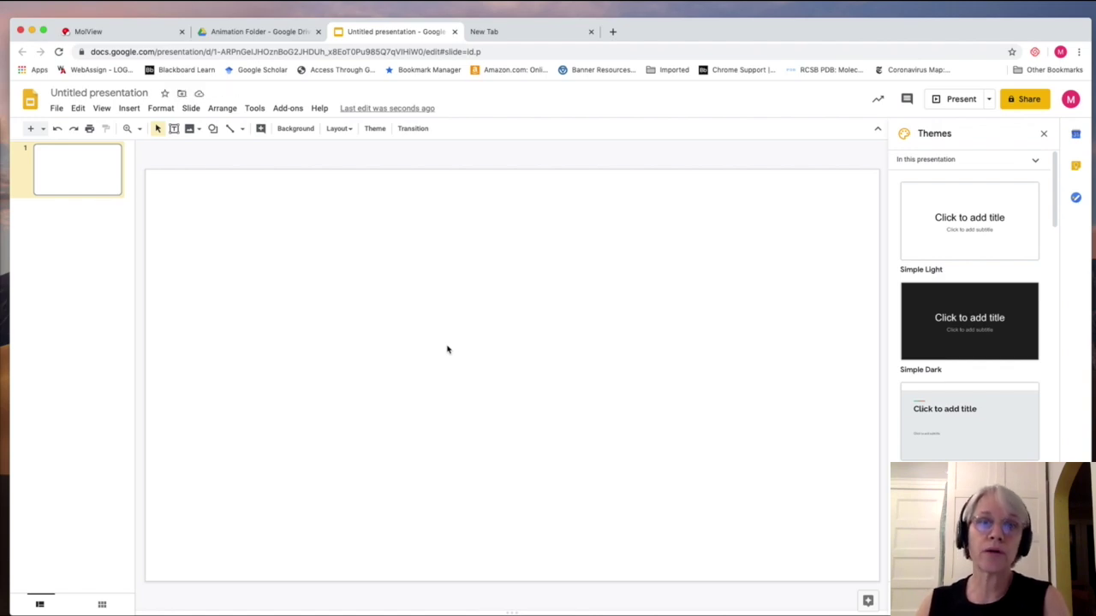
# - Insert the water molecule image "Screen Shot 2020-06-17 at 8.26.52 PM" from the computer onto the blank slide
pyautogui.click(198, 130)
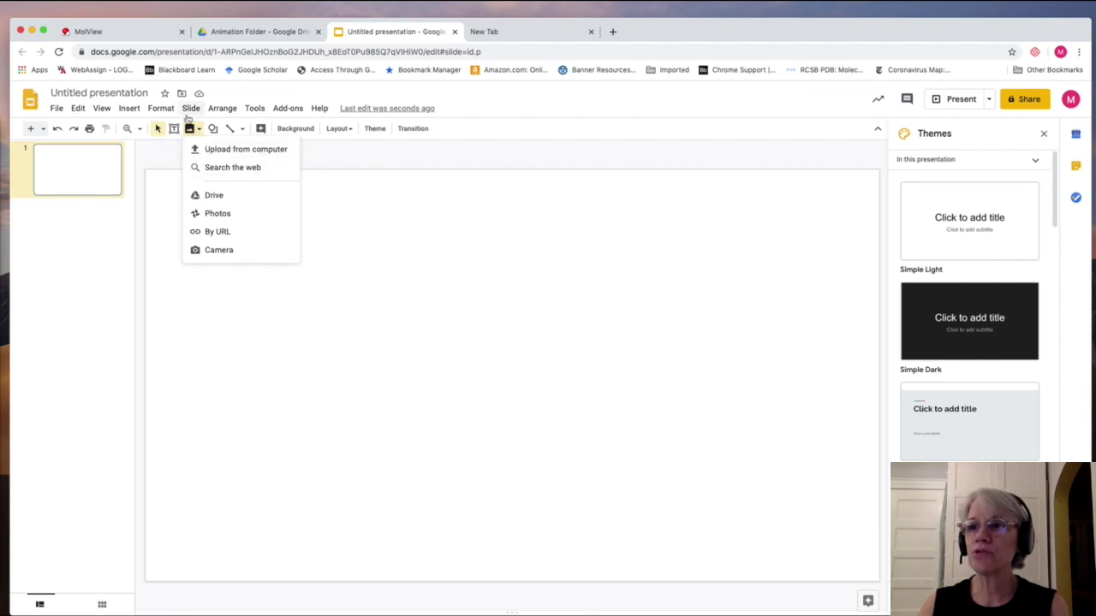
pyautogui.click(221, 151)
pyautogui.doubleClick(459, 105)
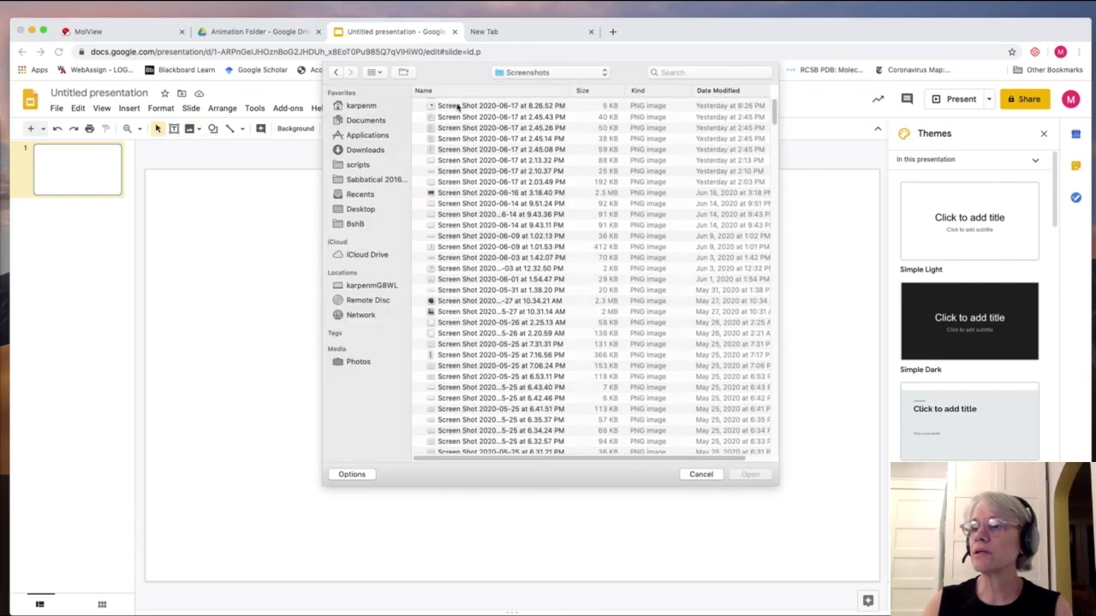
pyautogui.doubleClick(469, 105)
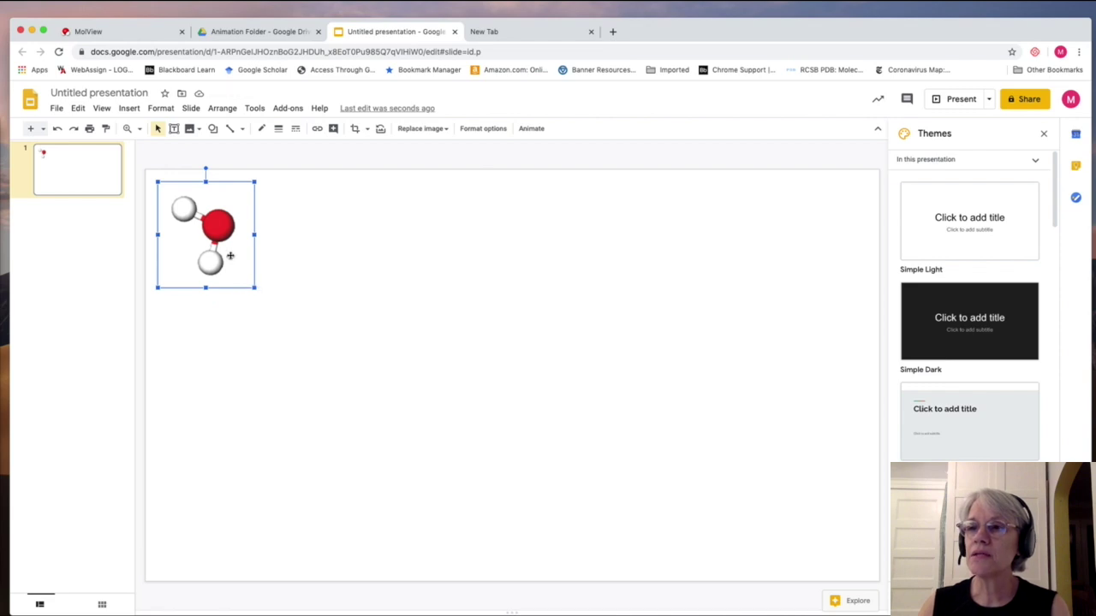
# - Duplicate slide 1 and, on the copy, move the water molecule slightly down and right and rotate it slightly clockwise
pyautogui.click(76, 177)
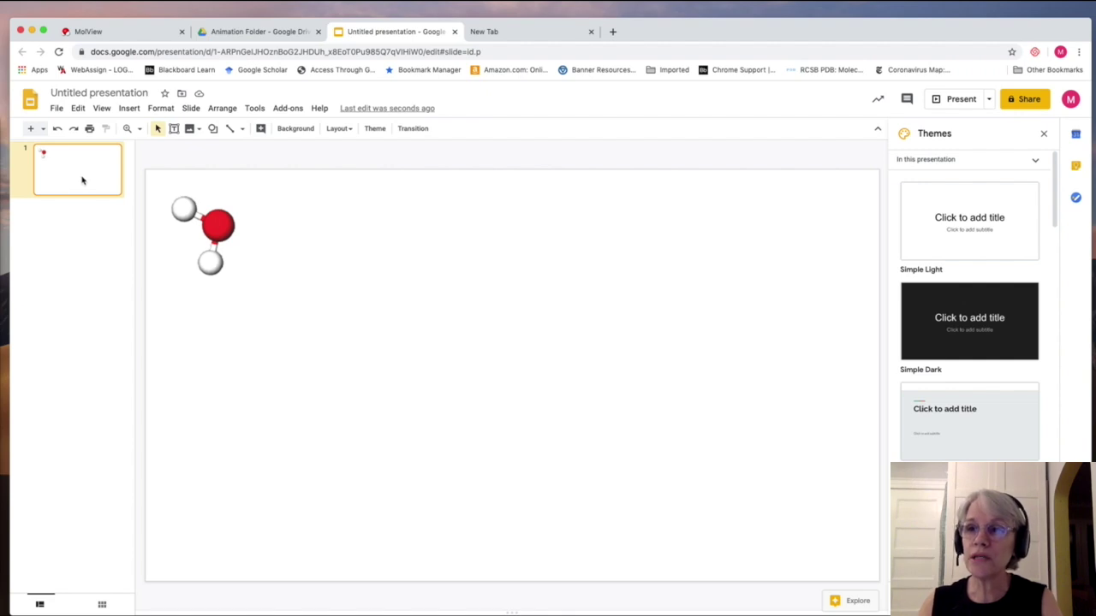
pyautogui.rightClick(83, 180)
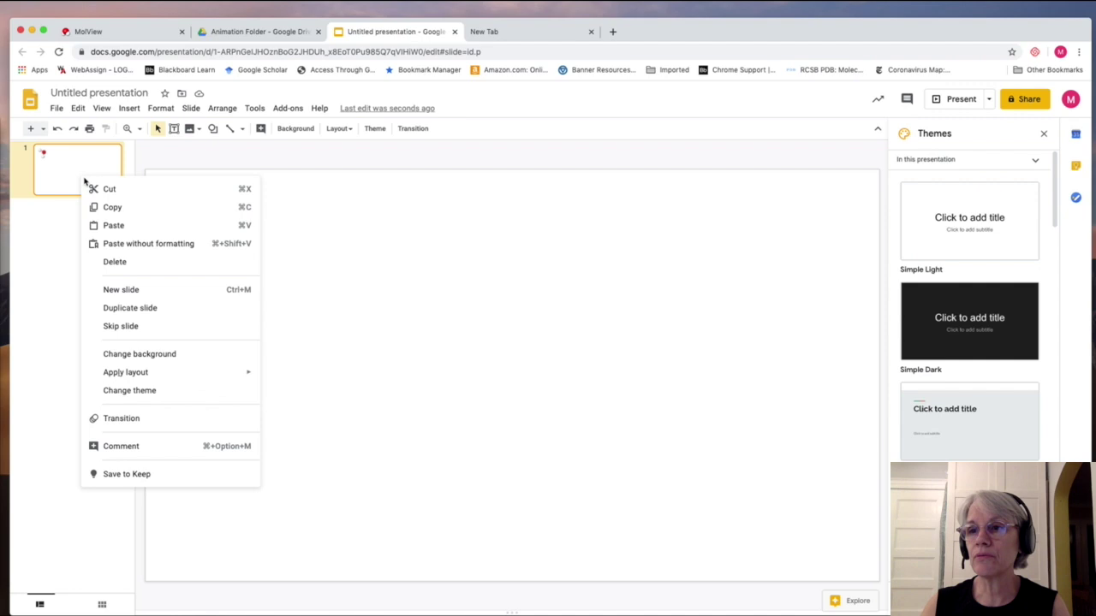
pyautogui.click(138, 310)
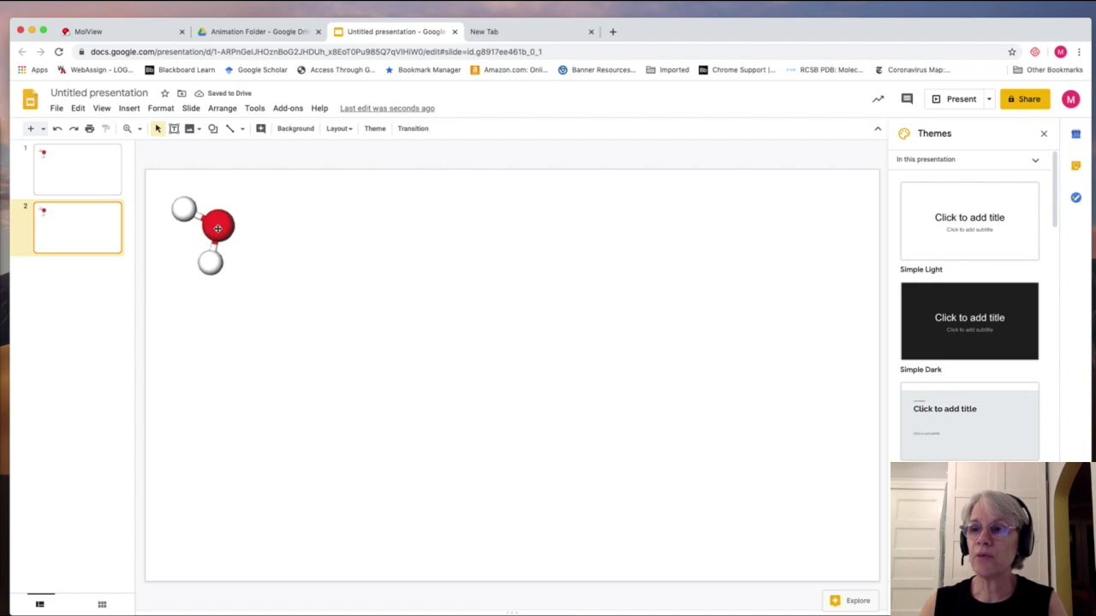
pyautogui.click(72, 175)
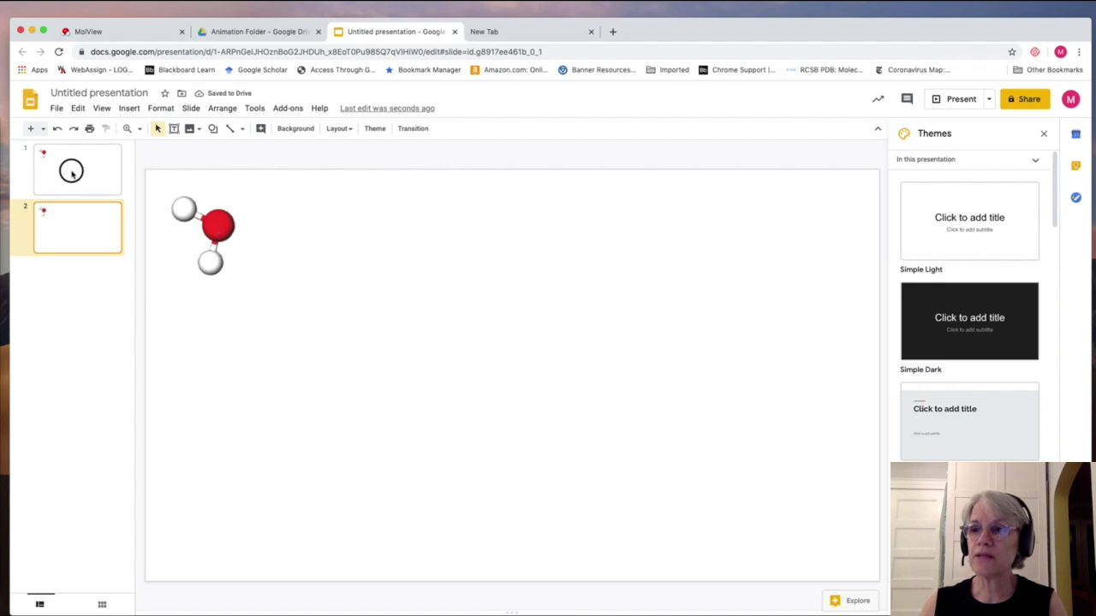
pyautogui.click(74, 226)
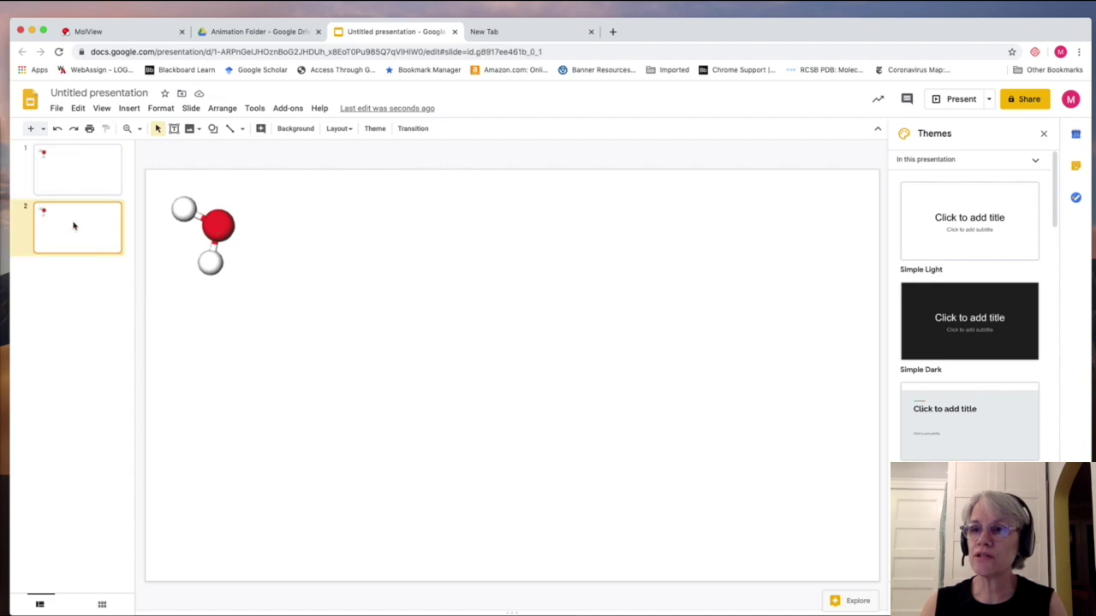
pyautogui.click(220, 232)
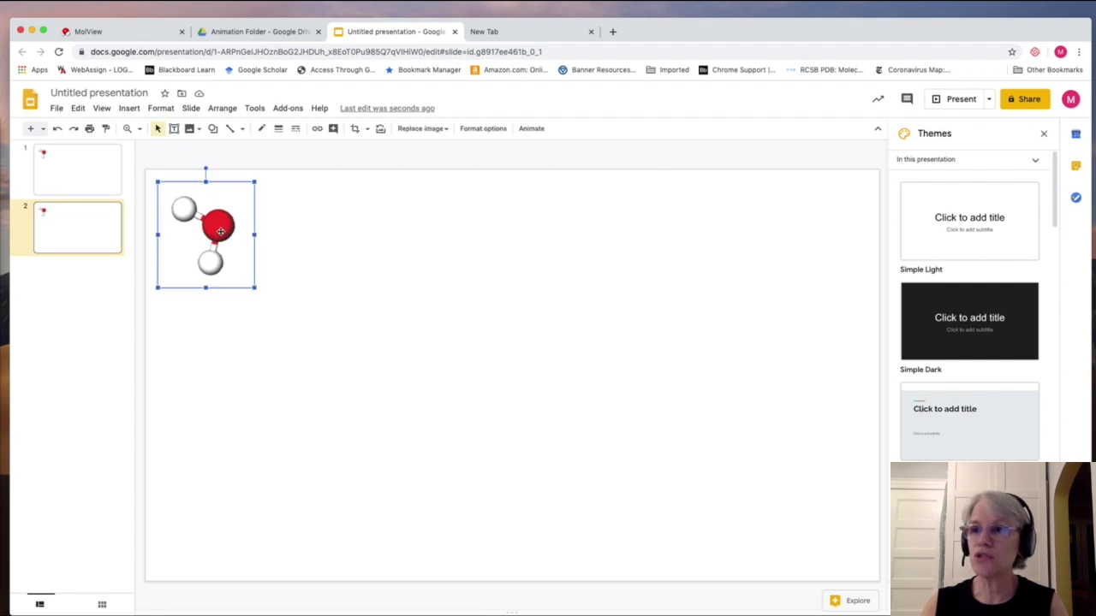
pyautogui.moveTo(221, 231); pyautogui.dragTo(231, 242)
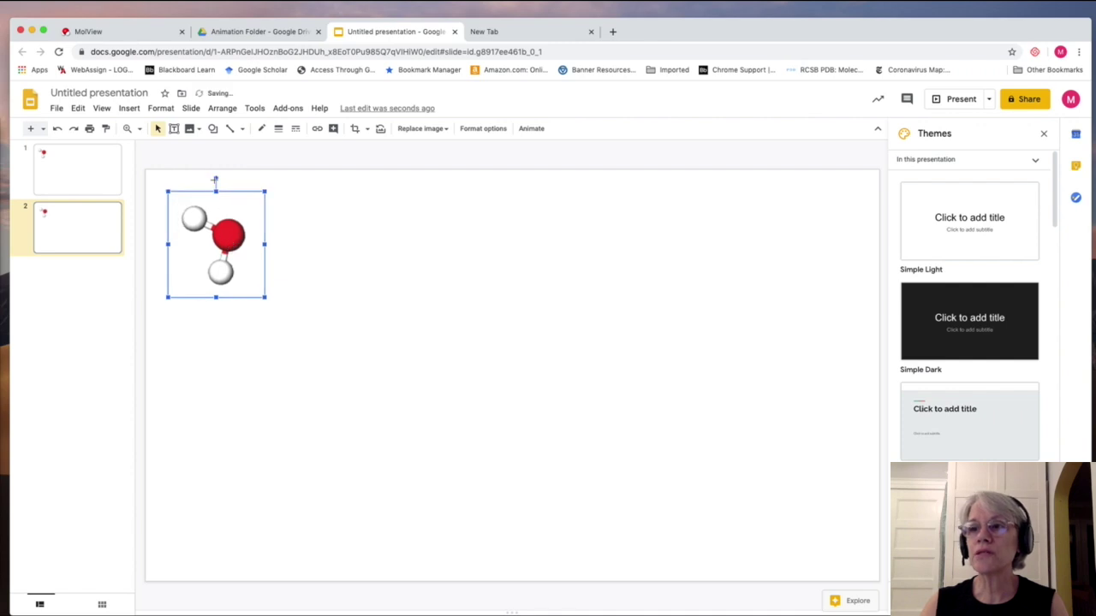
pyautogui.moveTo(215, 179); pyautogui.dragTo(222, 185)
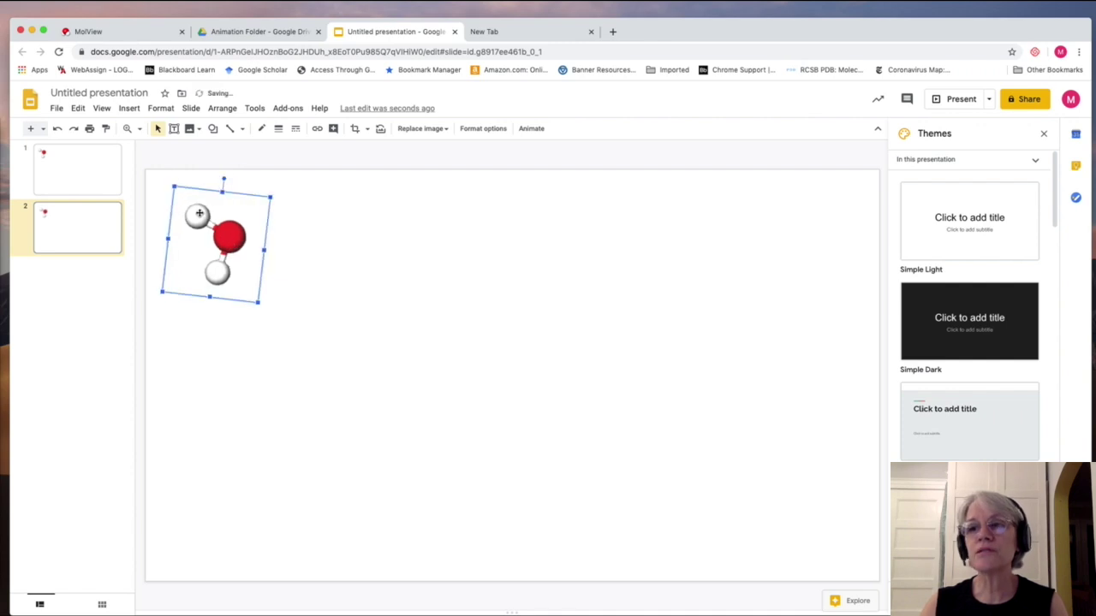
# - Add slides 3 and 4 by duplicating the last slide each time, moving the molecule further down-right and rotating it clockwise on each copy
pyautogui.rightClick(65, 239)
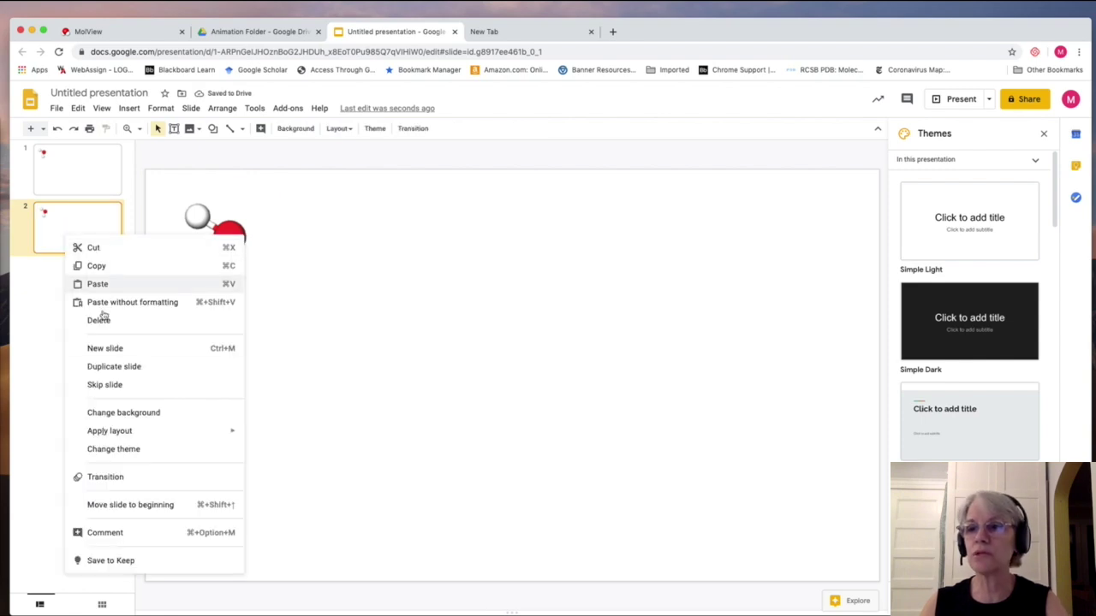
pyautogui.click(127, 367)
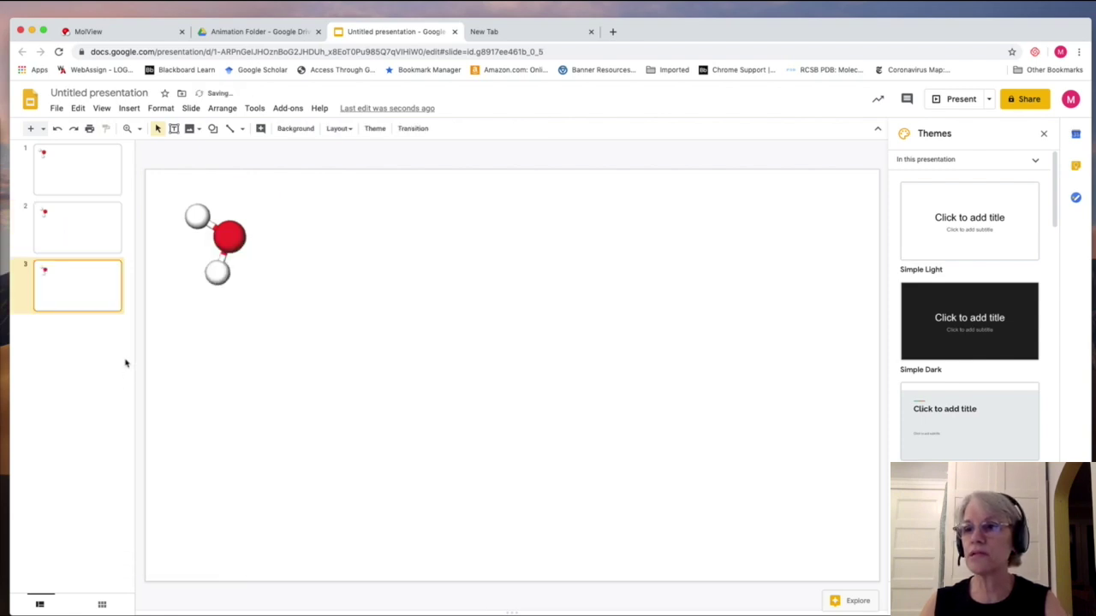
pyautogui.click(211, 257)
pyautogui.moveTo(232, 185); pyautogui.dragTo(297, 213)
pyautogui.rightClick(79, 299)
pyautogui.click(137, 427)
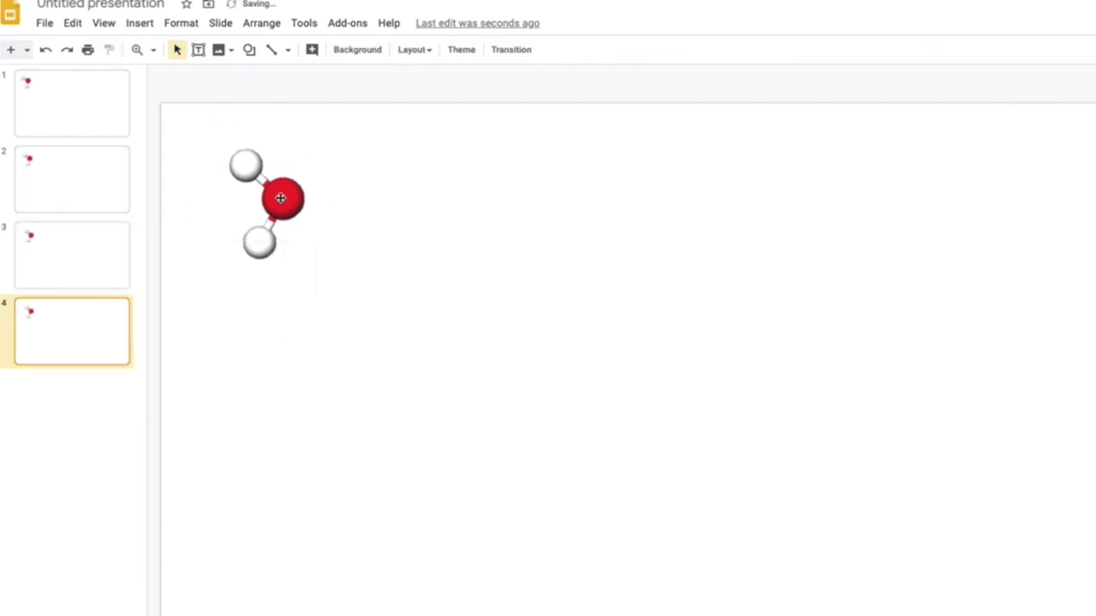
pyautogui.moveTo(301, 137); pyautogui.dragTo(319, 149)
pyautogui.moveTo(299, 220); pyautogui.dragTo(308, 227)
# - Add slides 5 and 6 as duplicates of the preceding slide, shifting the molecule slightly down-right and turning it clockwise on each
pyautogui.rightClick(73, 334)
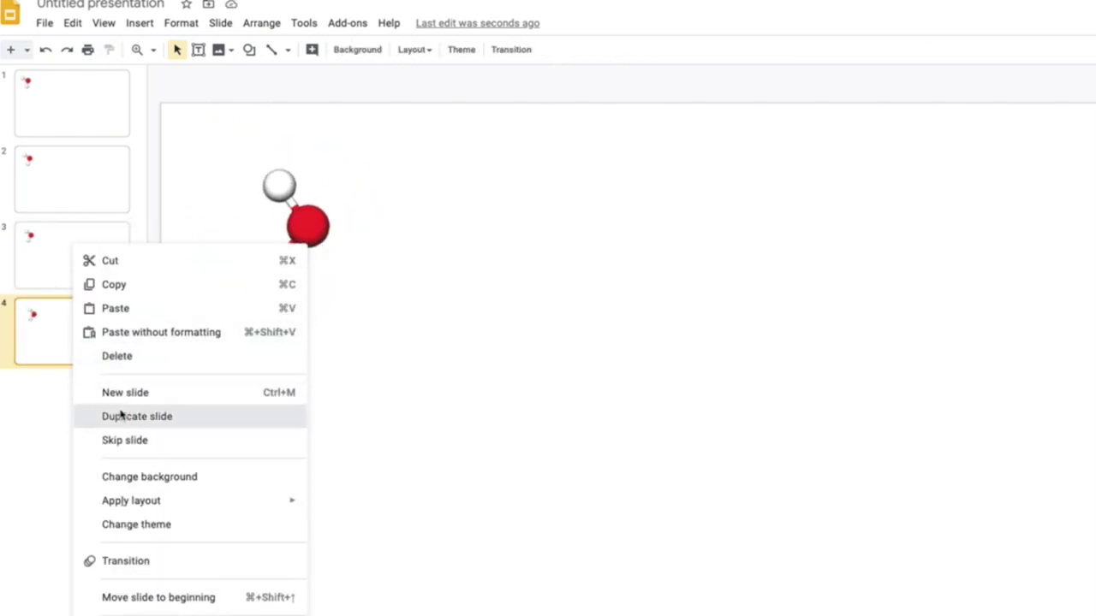
pyautogui.click(120, 416)
pyautogui.click(333, 218)
pyautogui.moveTo(346, 157); pyautogui.dragTo(358, 167)
pyautogui.rightClick(79, 426)
pyautogui.click(129, 417)
pyautogui.moveTo(321, 239); pyautogui.dragTo(333, 264)
pyautogui.moveTo(369, 191); pyautogui.dragTo(377, 196)
# - Add slides 7 and 8 as duplicates of the preceding slide, continuing the molecule's small down-right movement and clockwise rotation
pyautogui.rightClick(81, 484)
pyautogui.click(128, 189)
pyautogui.moveTo(342, 251); pyautogui.dragTo(361, 262)
pyautogui.moveTo(396, 208); pyautogui.dragTo(401, 213)
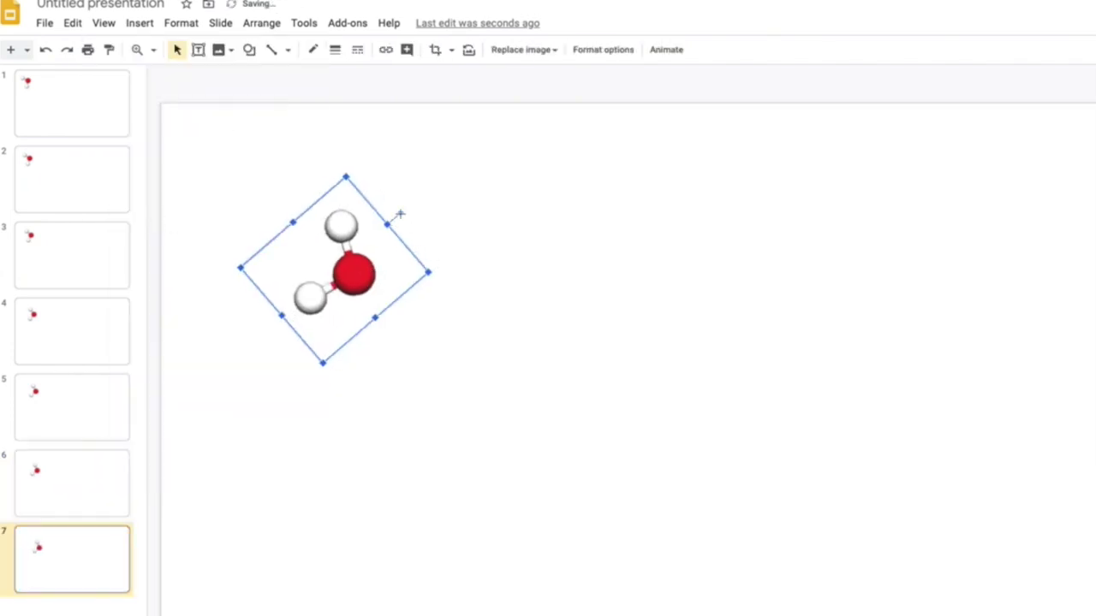
pyautogui.rightClick(96, 557)
pyautogui.click(137, 283)
pyautogui.moveTo(351, 275); pyautogui.dragTo(367, 282)
pyautogui.moveTo(417, 221); pyautogui.dragTo(424, 229)
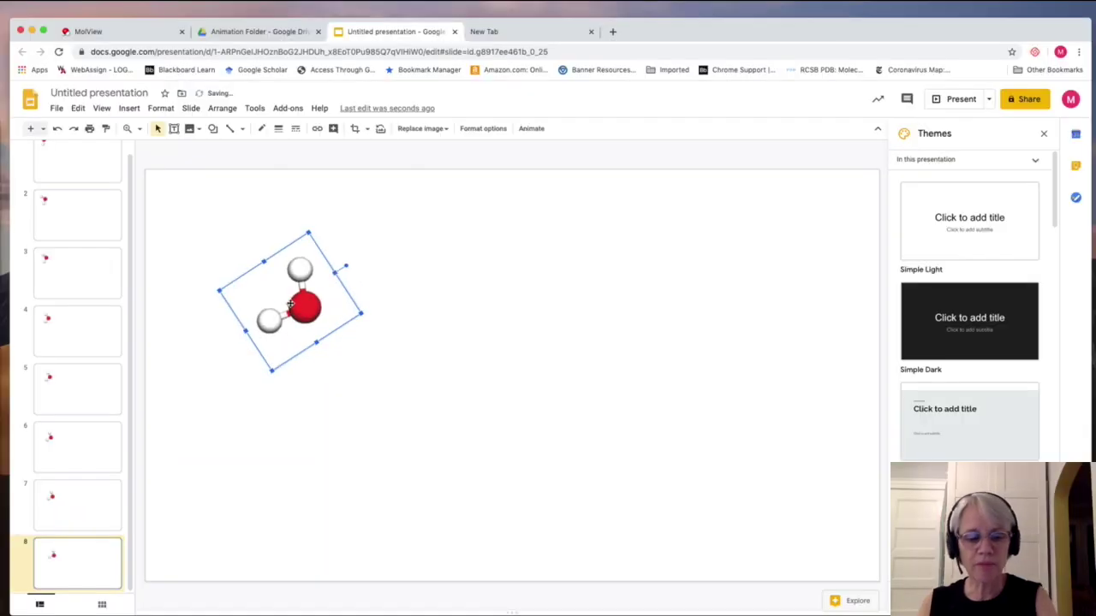
# - Place a copy of the water molecule across slide 8's upper-left edge, rotated counterclockwise so it is partly off the slide
pyautogui.moveTo(291, 304); pyautogui.dragTo(158, 253)
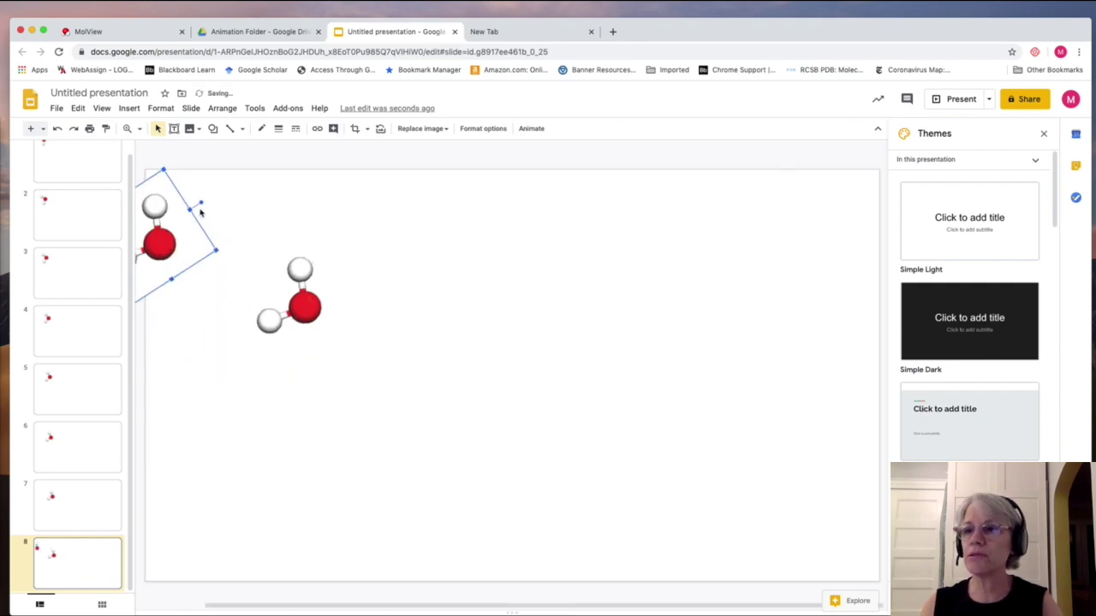
pyautogui.moveTo(202, 203); pyautogui.dragTo(141, 169)
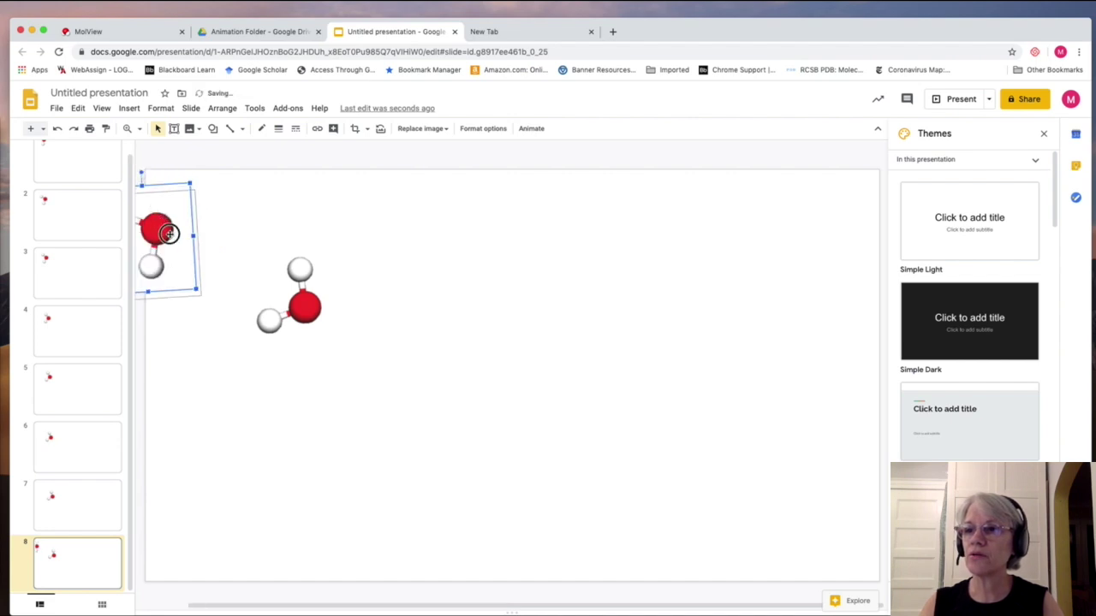
pyautogui.moveTo(170, 234); pyautogui.dragTo(171, 235)
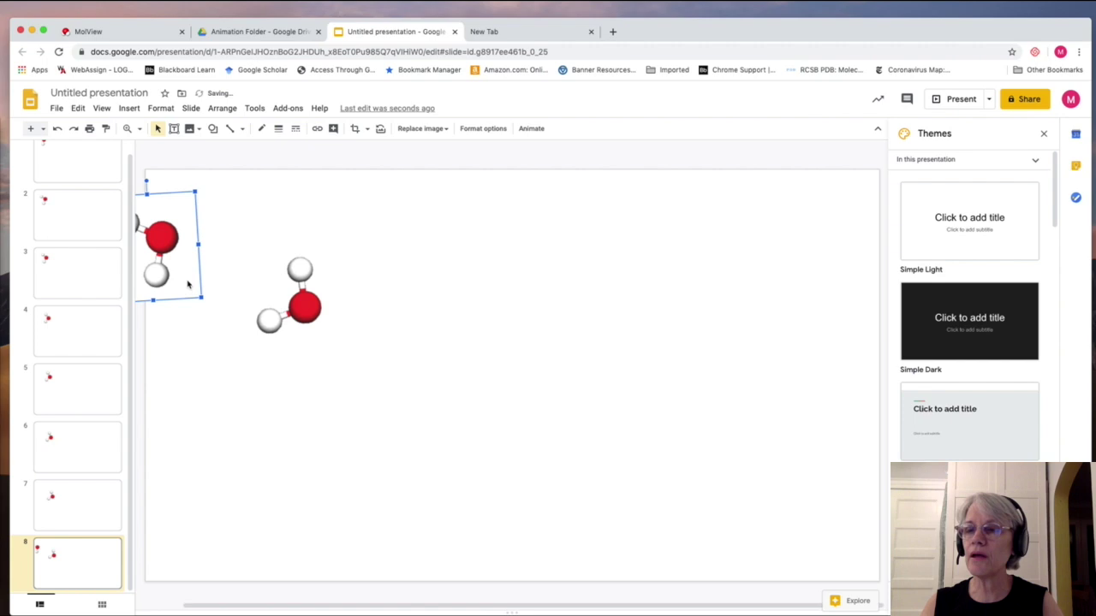
pyautogui.moveTo(162, 239); pyautogui.dragTo(156, 243)
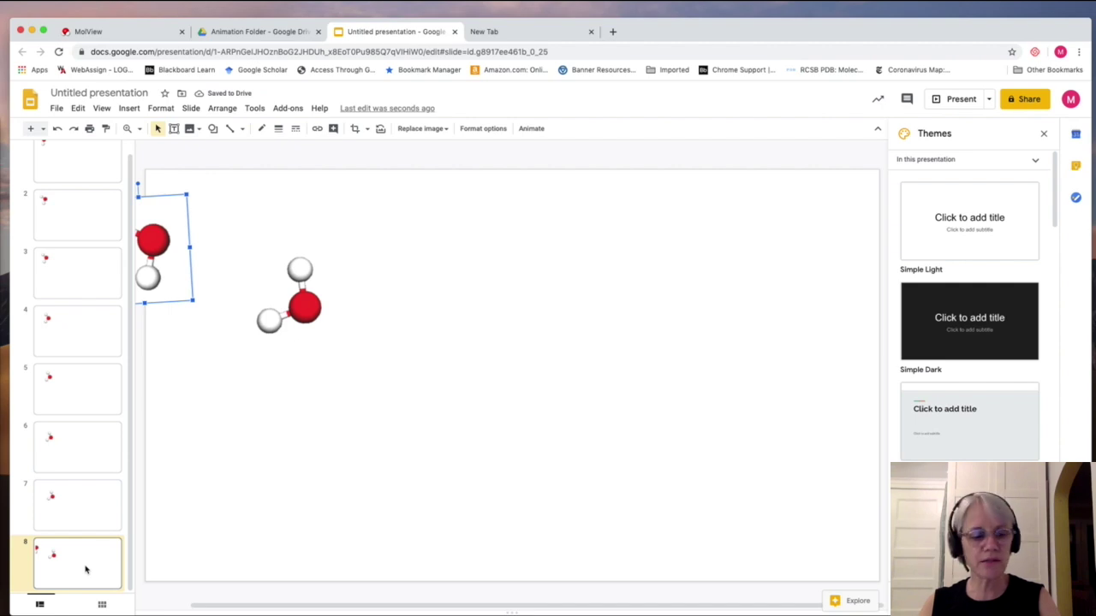
# - Add slides 9 and 10 as successive duplicates, nudging both molecules down-right on each and rotating the right molecule slightly clockwise on slide 10
pyautogui.rightClick(85, 570)
pyautogui.click(136, 358)
pyautogui.click(300, 295)
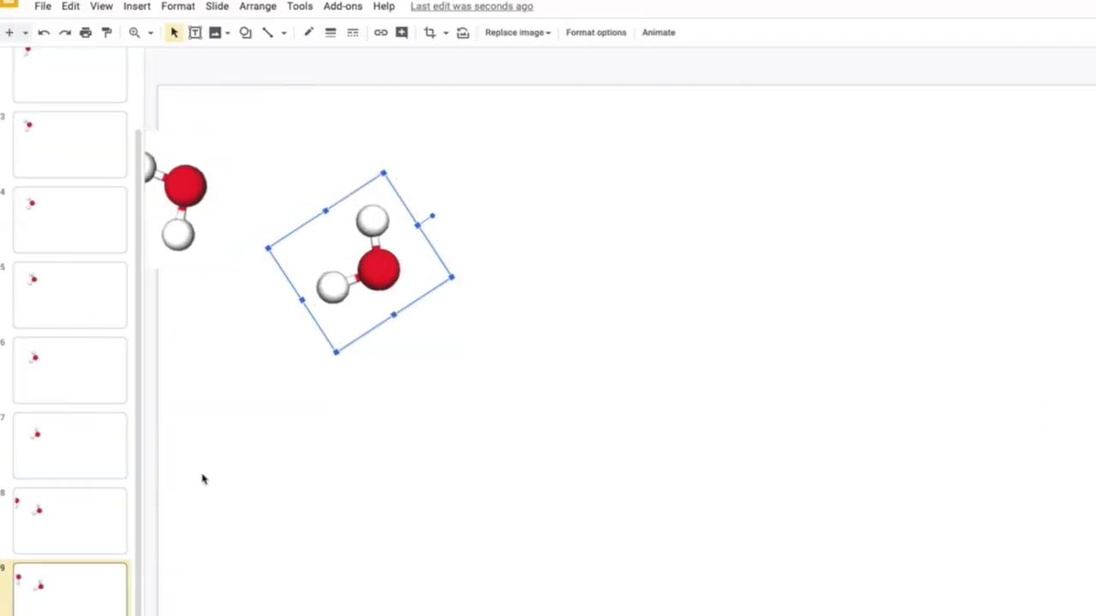
pyautogui.rightClick(89, 589)
pyautogui.click(180, 342)
pyautogui.click(383, 270)
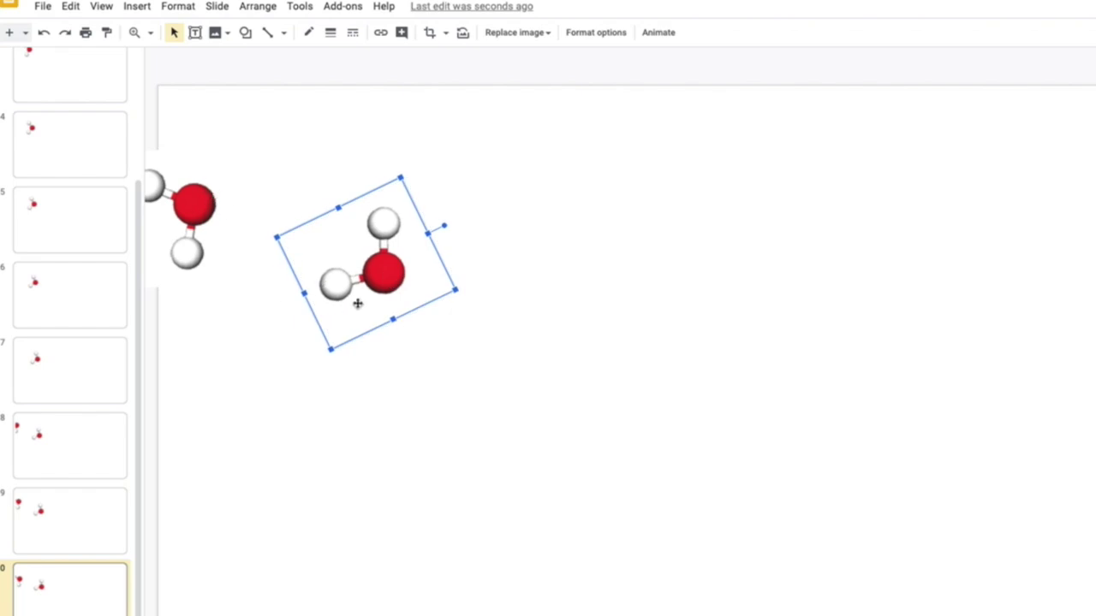
pyautogui.click(202, 209)
pyautogui.rightClick(85, 599)
pyautogui.click(235, 331)
pyautogui.click(318, 274)
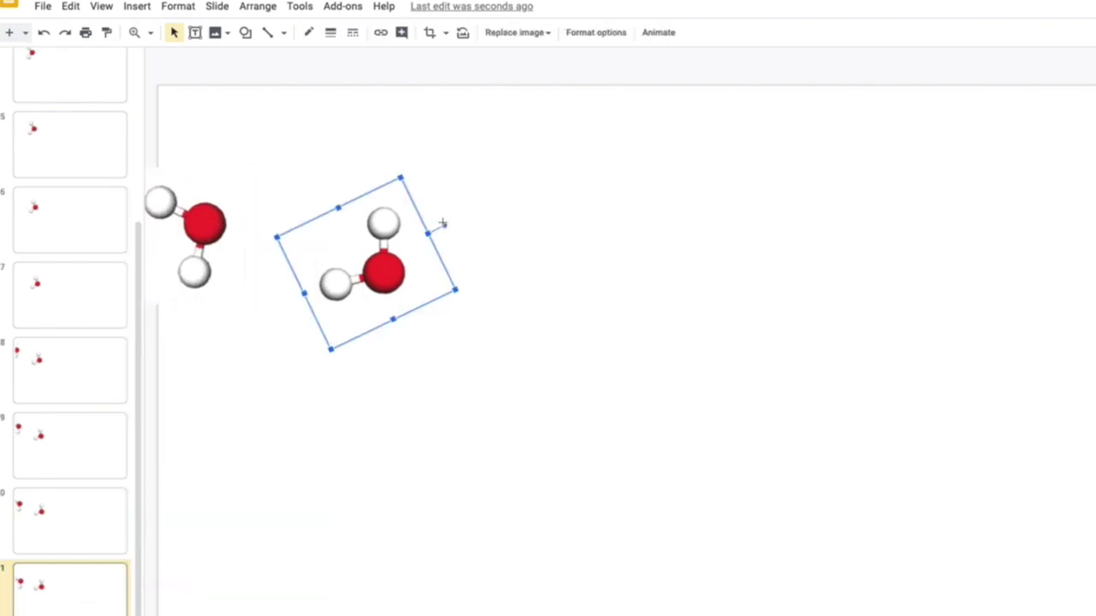
pyautogui.click(191, 340)
pyautogui.click(383, 274)
pyautogui.click(213, 225)
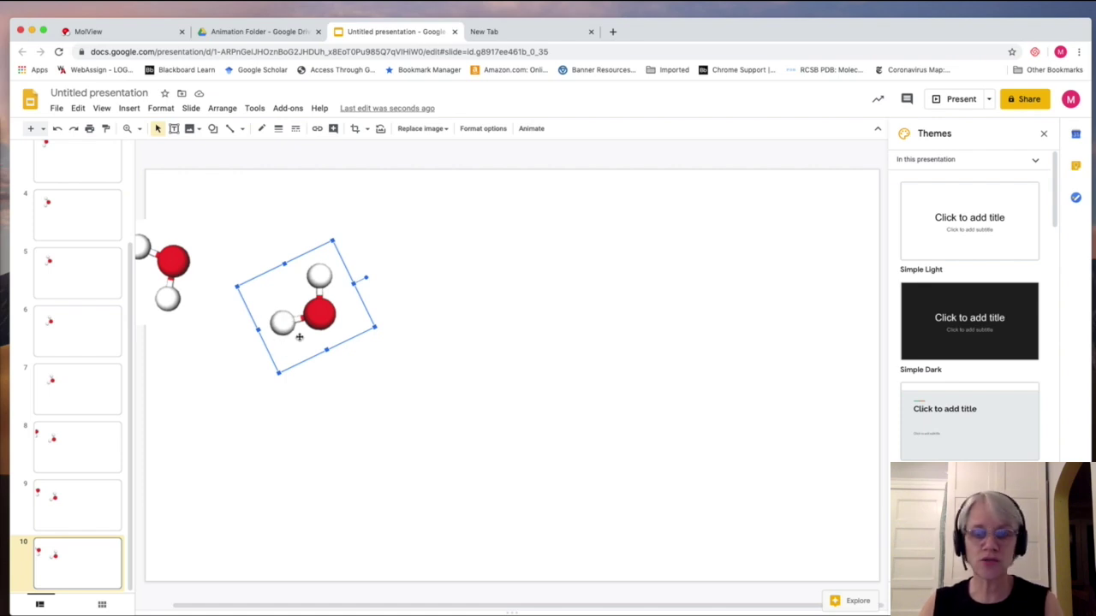
# - Duplicate slide 10 and, on slide 11, move the left molecule slightly down-right and rotate both molecules slightly clockwise
pyautogui.click(179, 261)
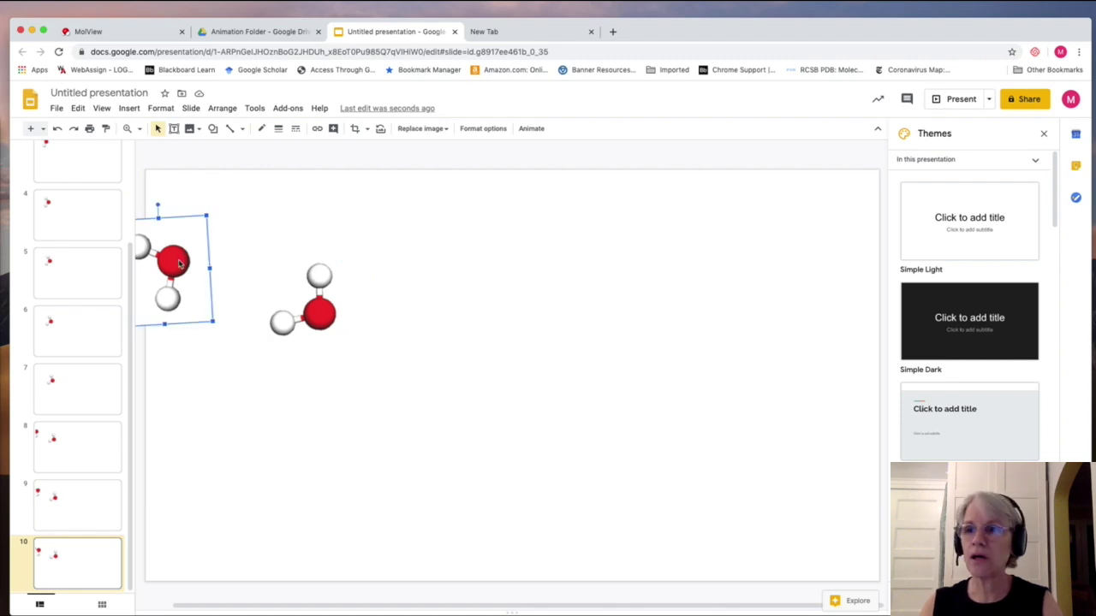
pyautogui.click(87, 568)
pyautogui.press('super+d')
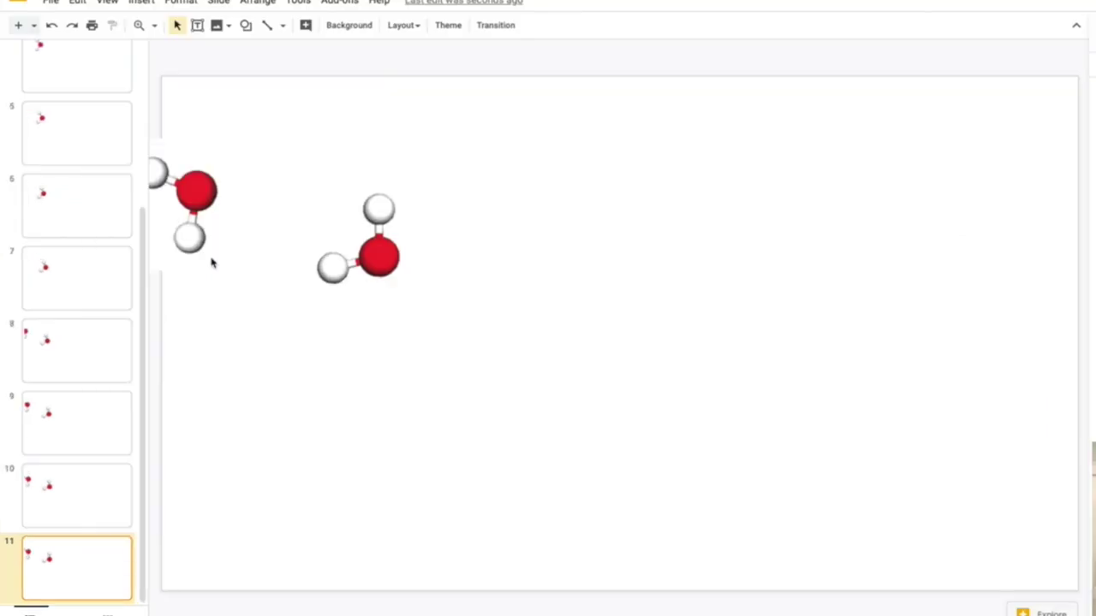
pyautogui.moveTo(185, 316); pyautogui.dragTo(192, 330)
pyautogui.moveTo(165, 218); pyautogui.dragTo(170, 219)
pyautogui.click(319, 282)
pyautogui.moveTo(438, 211); pyautogui.dragTo(440, 222)
# - Duplicate slide 11 and, on slide 12, shift both molecules slightly downward and rotate each a little further clockwise
pyautogui.click(103, 567)
pyautogui.press('super+d')
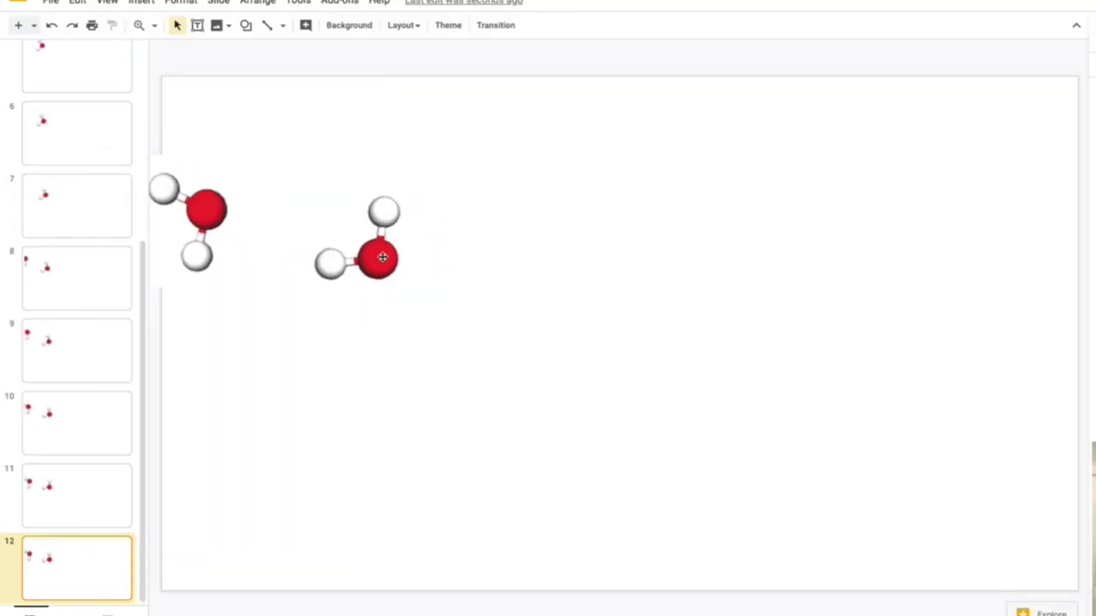
pyautogui.moveTo(385, 257); pyautogui.dragTo(386, 265)
pyautogui.moveTo(443, 231); pyautogui.dragTo(446, 246)
pyautogui.moveTo(196, 221); pyautogui.dragTo(207, 236)
pyautogui.moveTo(202, 155); pyautogui.dragTo(206, 156)
pyautogui.moveTo(216, 225); pyautogui.dragTo(216, 232)
# - Duplicate slide 12 and, on slide 13, move both molecules slightly down-right, bringing the left one fully onto the slide
pyautogui.rightClick(84, 576)
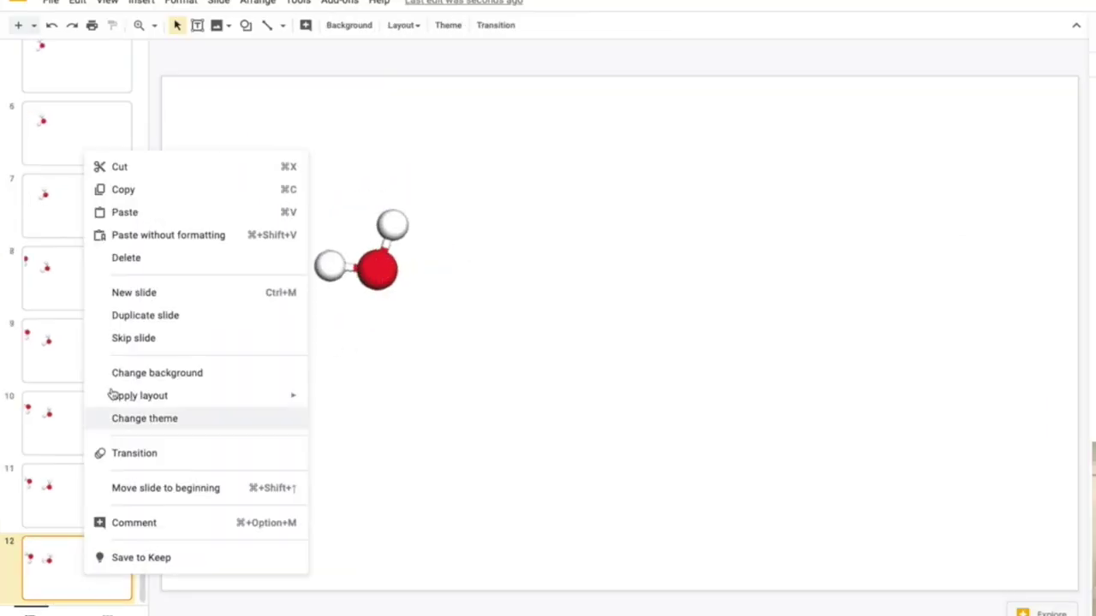
pyautogui.click(113, 315)
pyautogui.moveTo(378, 275); pyautogui.dragTo(389, 286)
pyautogui.moveTo(217, 232); pyautogui.dragTo(247, 242)
pyautogui.click(291, 372)
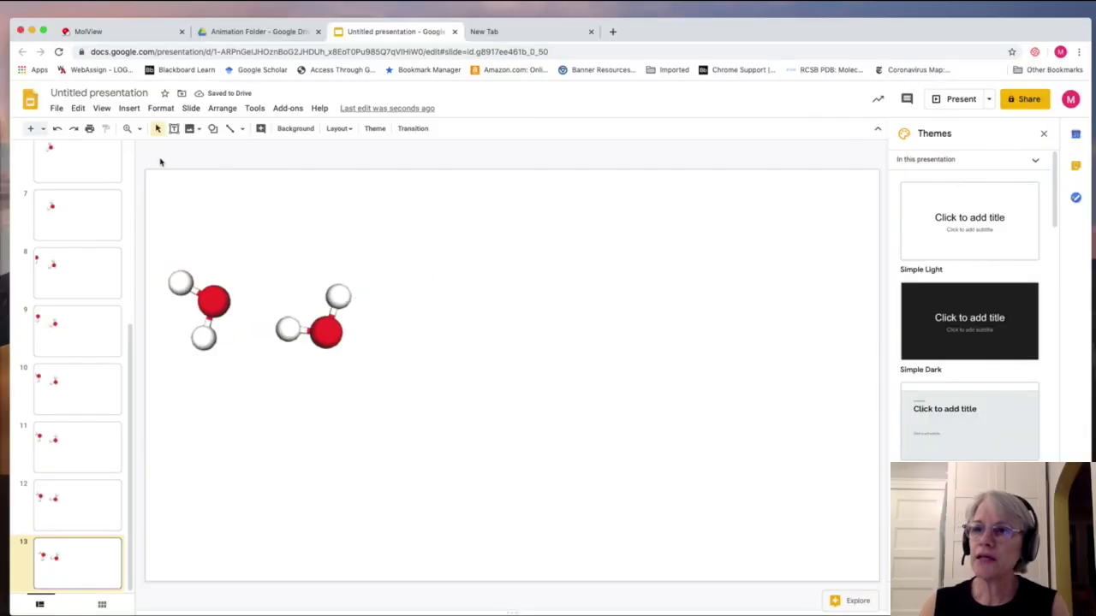
# - Add a text box reading "Hydrogen bond forms" above the gap between the two molecules on slide 13
pyautogui.click(174, 128)
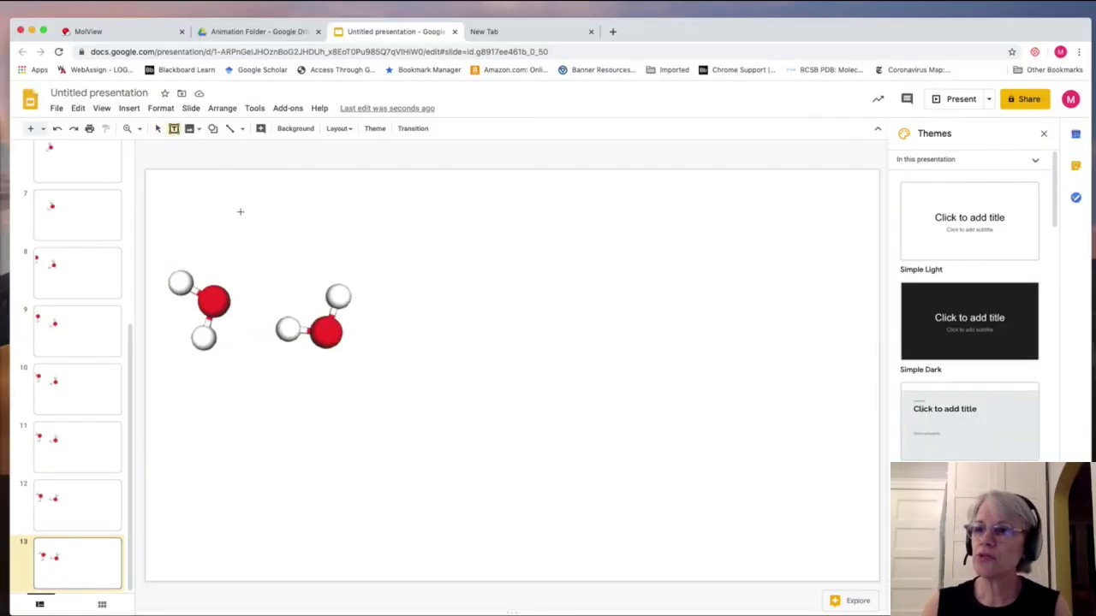
pyautogui.moveTo(240, 215); pyautogui.dragTo(341, 267)
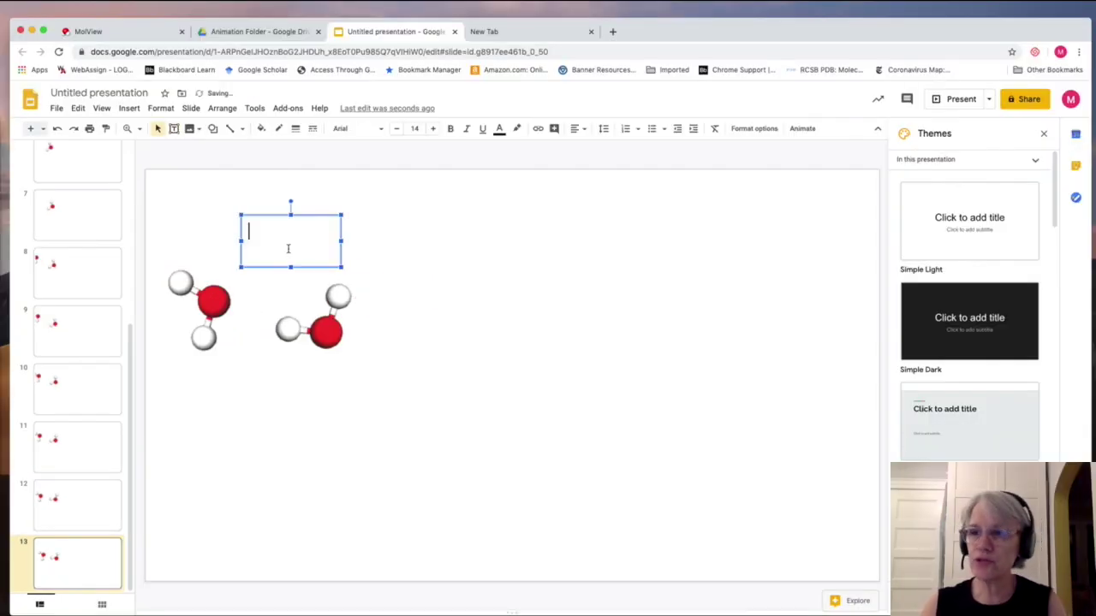
pyautogui.write('Hydrogen Bond')
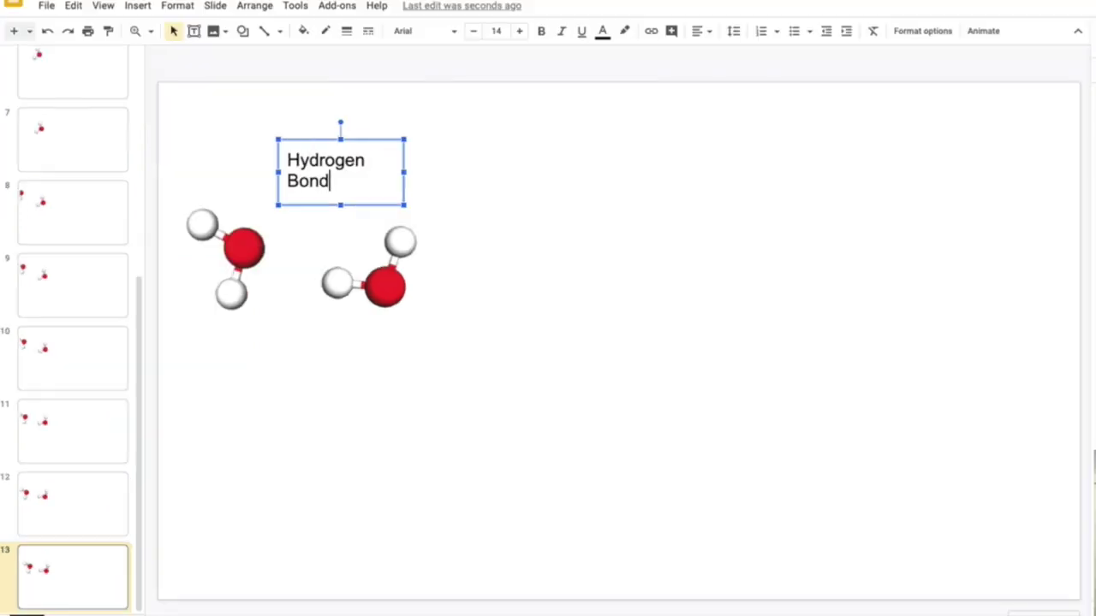
pyautogui.write(' forms')
pyautogui.click(297, 181)
pyautogui.press('BackSpace')
pyautogui.write('b')
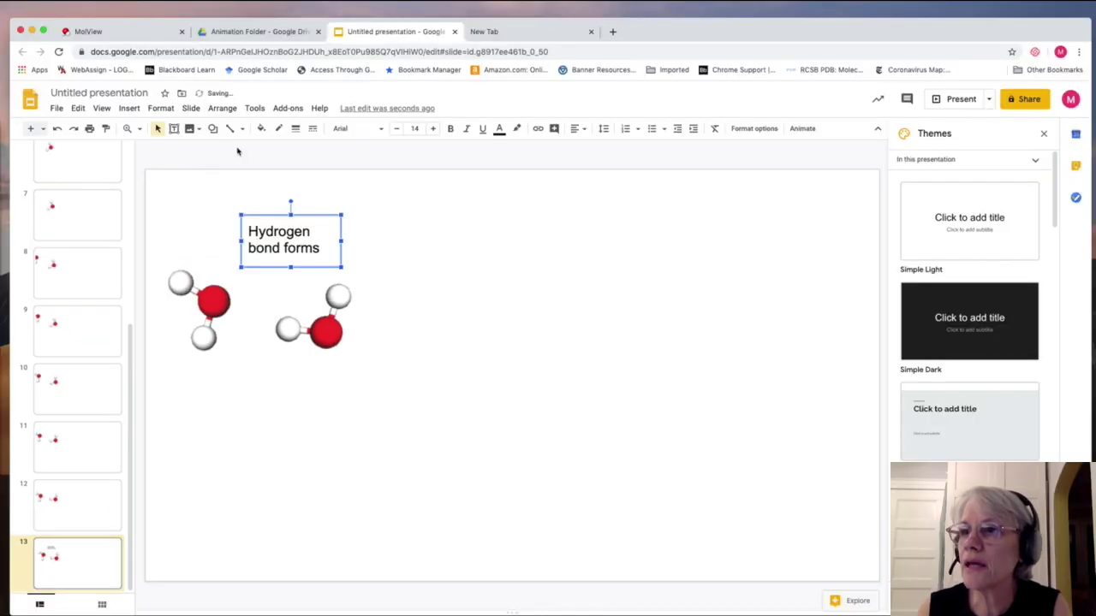
# - Draw an arrow from below the "Hydrogen bond forms" label down to the gap between the molecules
pyautogui.click(231, 128)
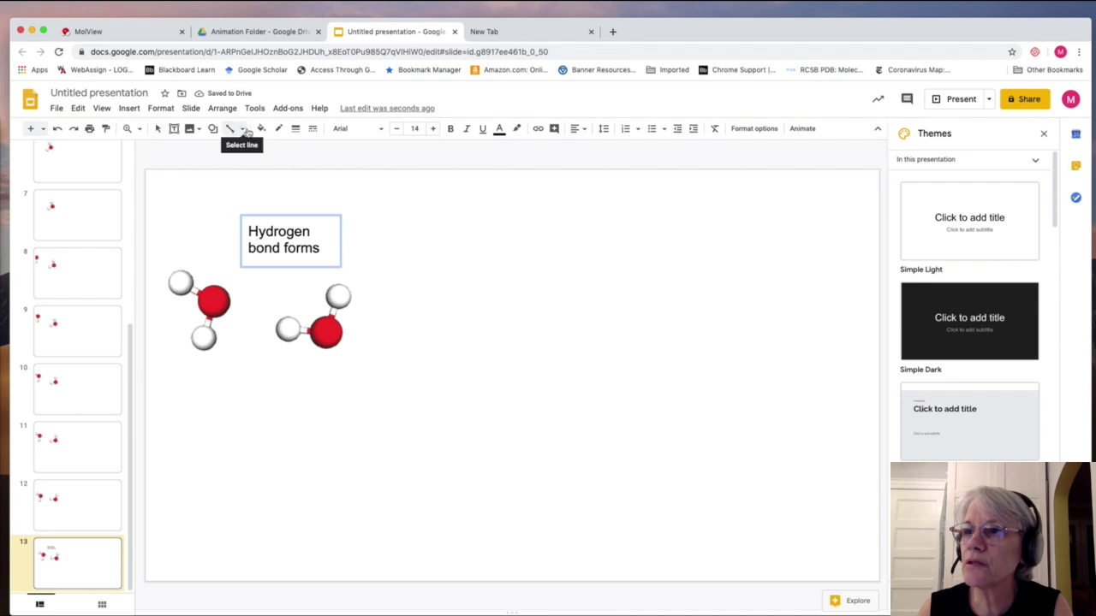
pyautogui.click(245, 129)
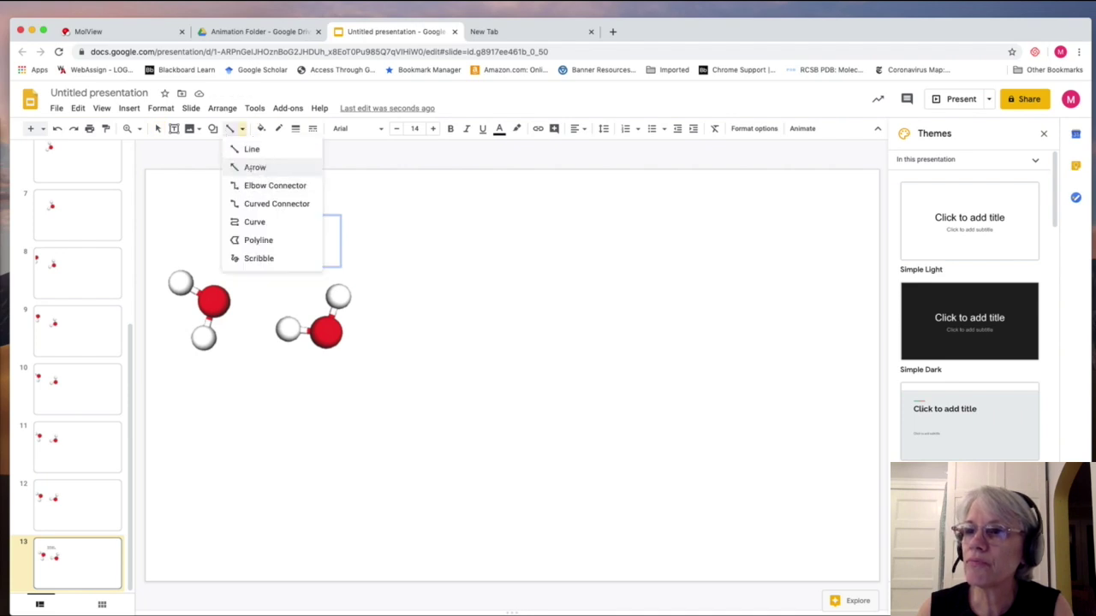
pyautogui.click(255, 167)
pyautogui.moveTo(273, 275); pyautogui.dragTo(257, 313)
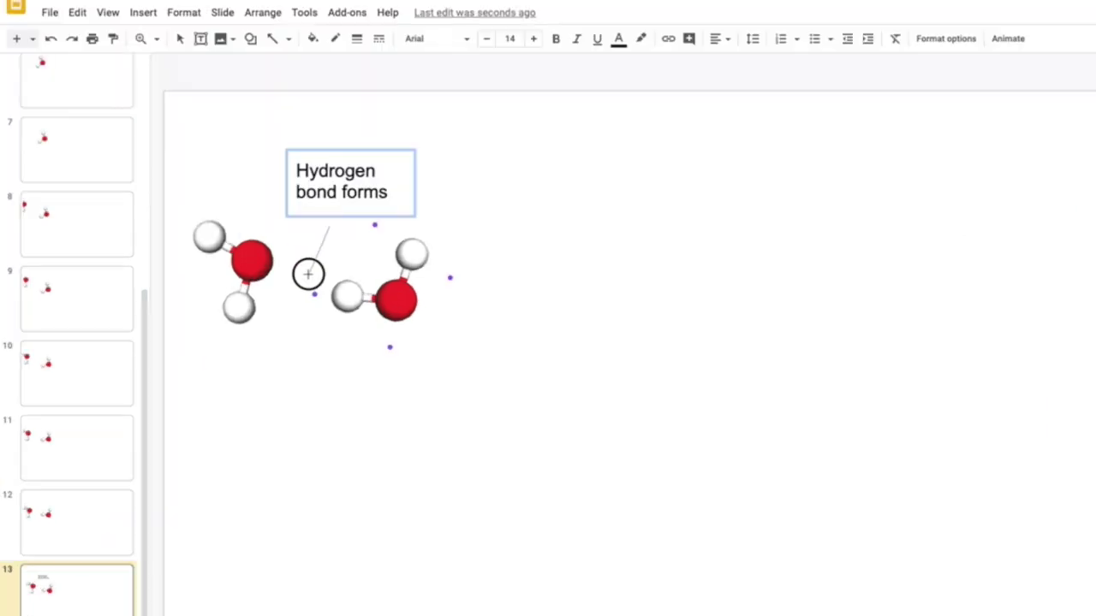
pyautogui.moveTo(308, 274)
pyautogui.mouseDown()
pyautogui.moveTo(299, 271)
pyautogui.moveTo(296, 288)
pyautogui.mouseUp()
# - Make the arrow dashed and nudge it and the "Hydrogen bond forms" label closer together
pyautogui.click(357, 38)
pyautogui.click(406, 112)
pyautogui.press('super+z')
pyautogui.moveTo(320, 243); pyautogui.dragTo(328, 237)
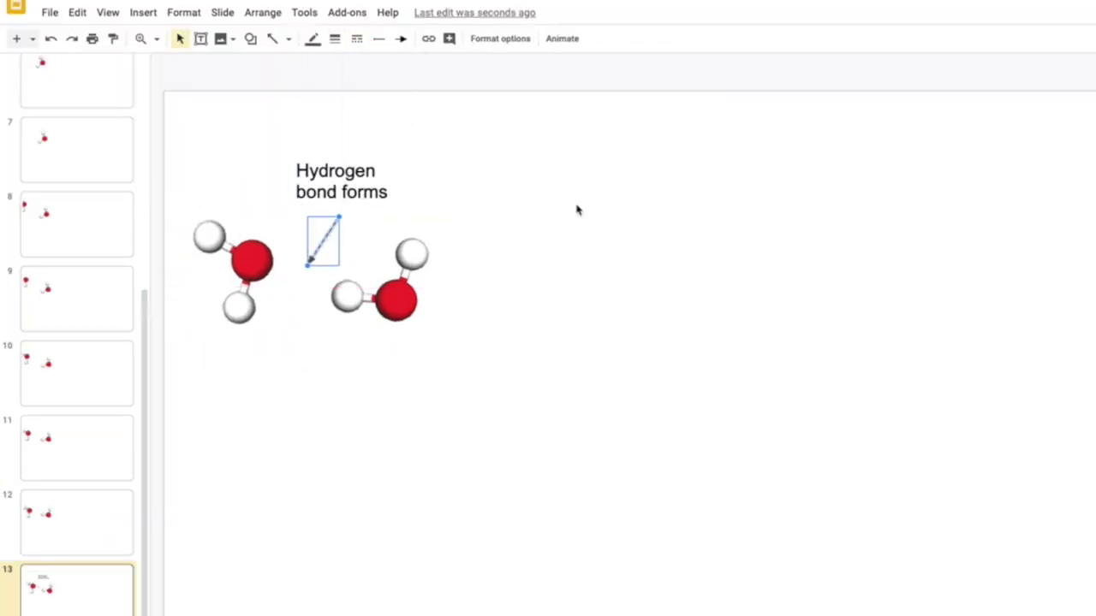
pyautogui.click(577, 210)
pyautogui.click(365, 192)
pyautogui.moveTo(371, 150); pyautogui.dragTo(378, 156)
pyautogui.click(193, 385)
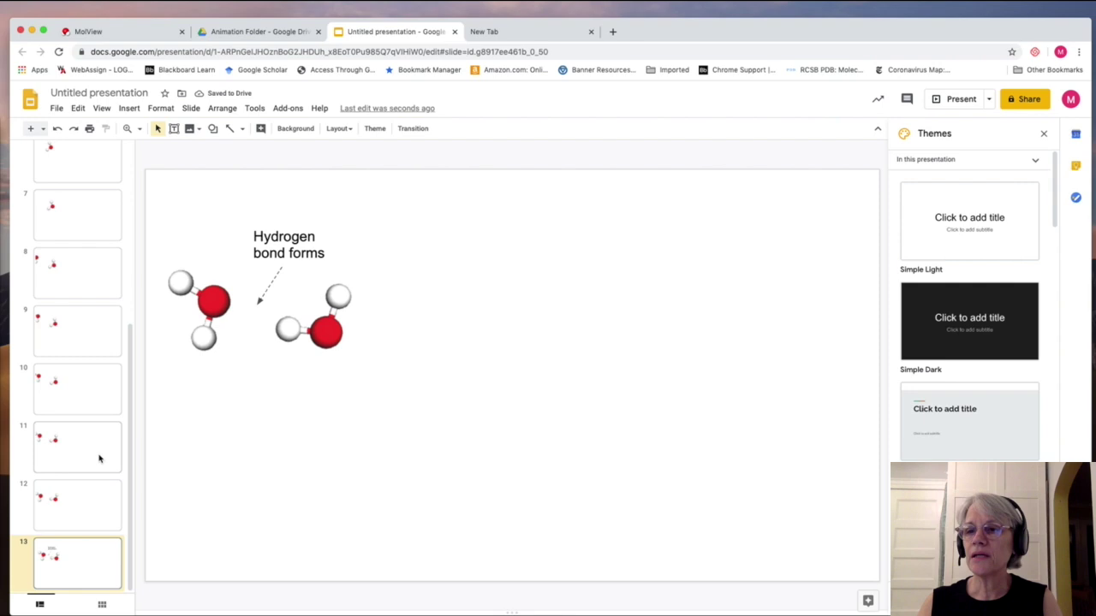
# - Hold the labelled frame by duplicating slide 13 three times, as slides 14, 15 and 16
pyautogui.rightClick(66, 556)
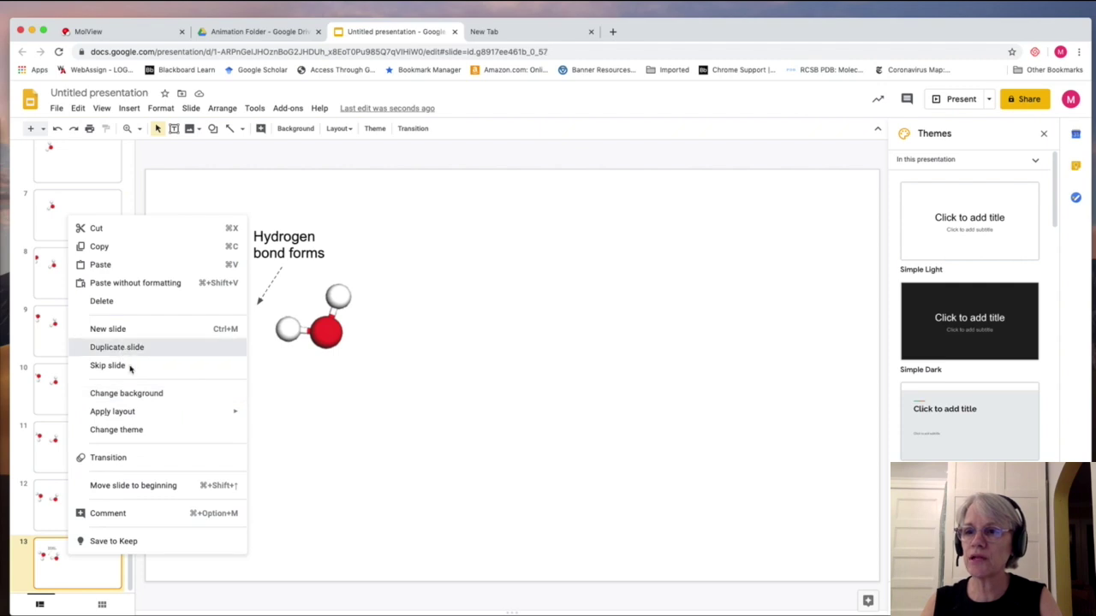
pyautogui.click(125, 349)
pyautogui.rightClick(87, 560)
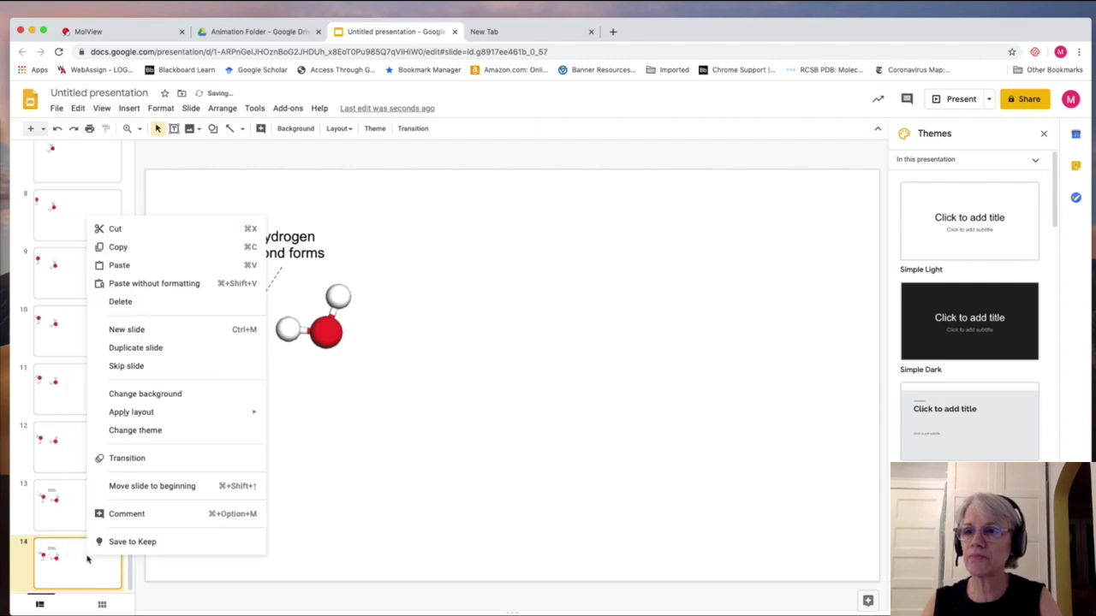
pyautogui.click(135, 347)
pyautogui.rightClick(88, 577)
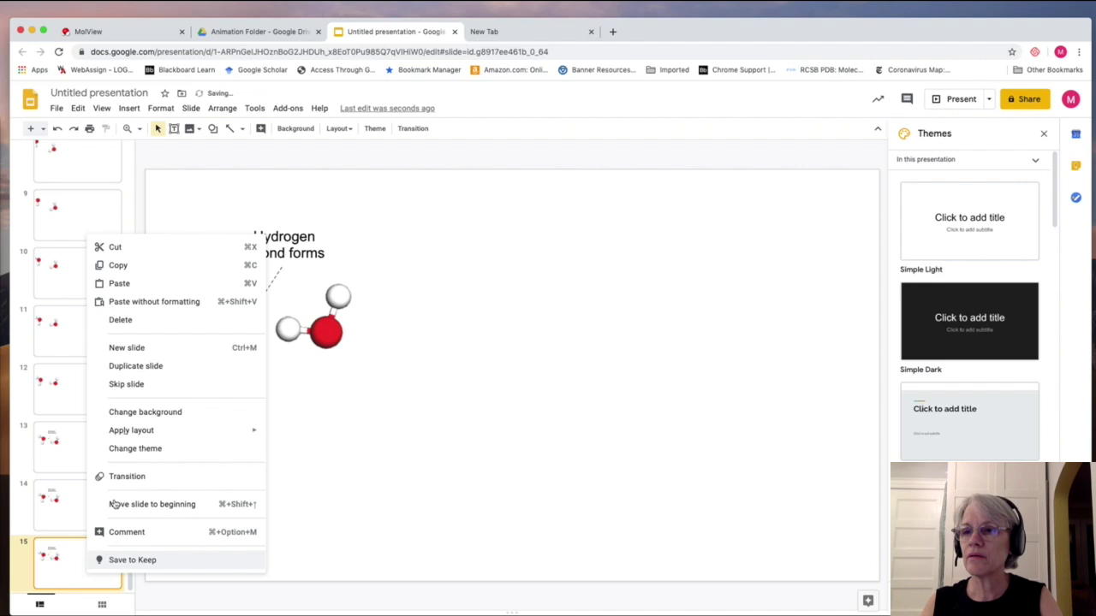
pyautogui.click(152, 366)
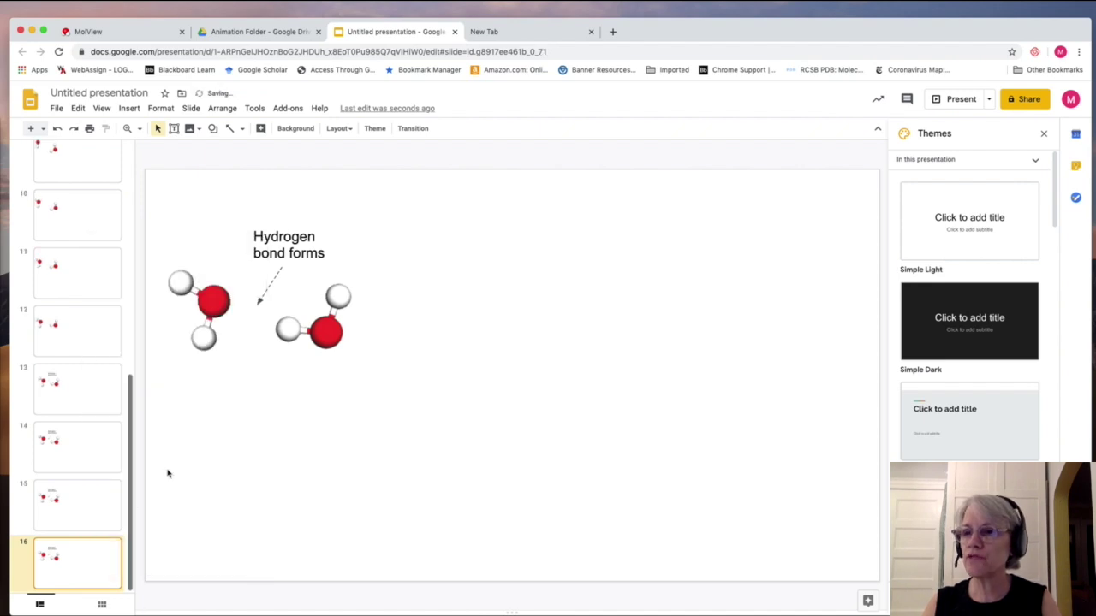
# - Delete the "Hydrogen bond forms" label and the dashed arrow from slide 16
pyautogui.click(290, 253)
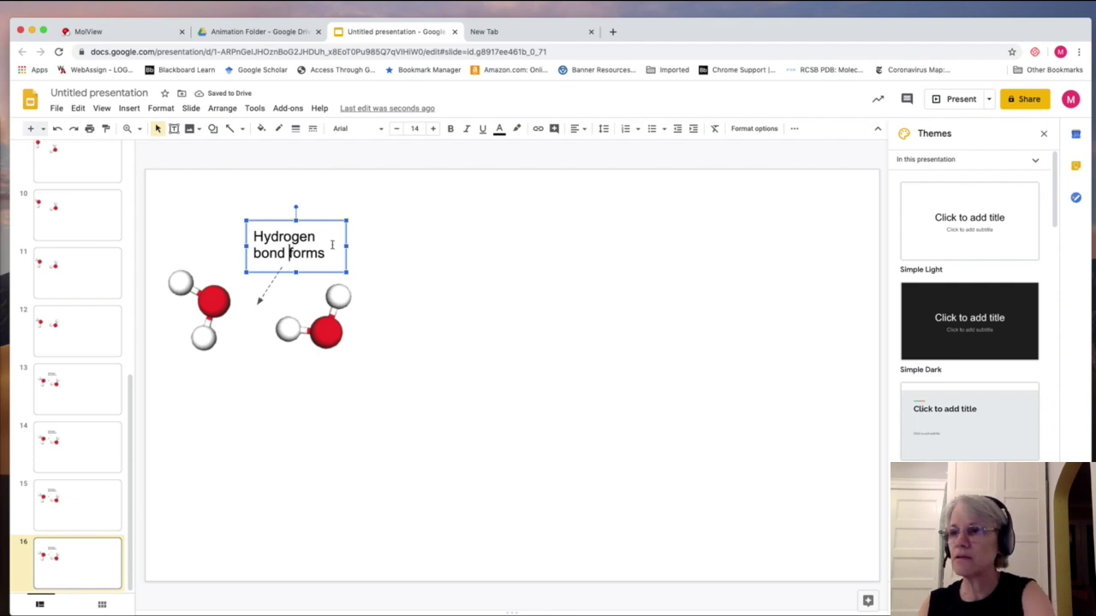
pyautogui.press('BackSpace')
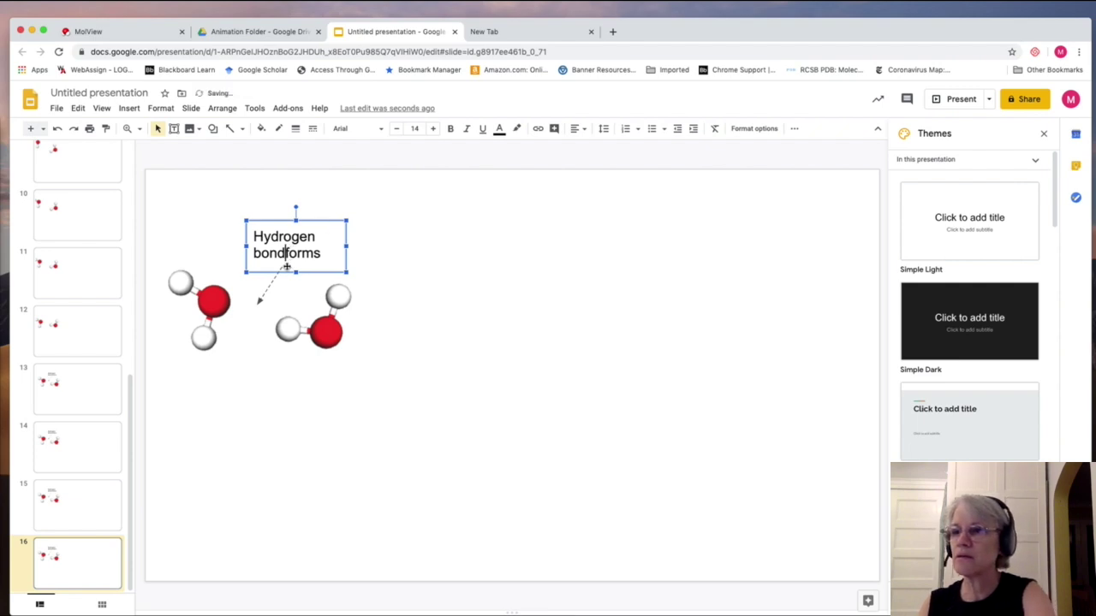
pyautogui.click(311, 219)
pyautogui.press('Delete')
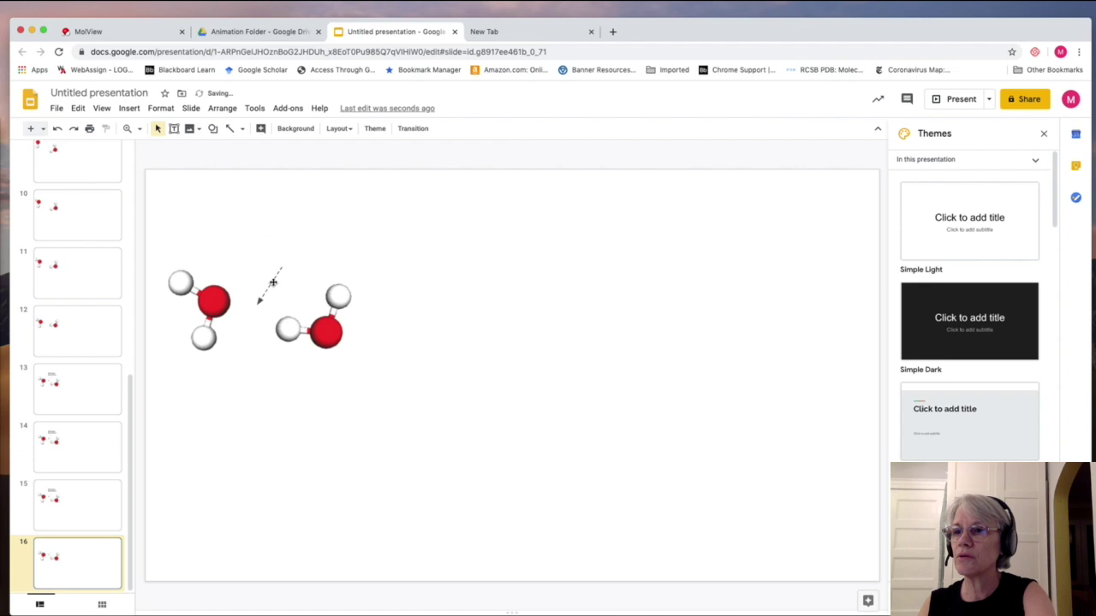
pyautogui.click(273, 282)
pyautogui.press('Delete')
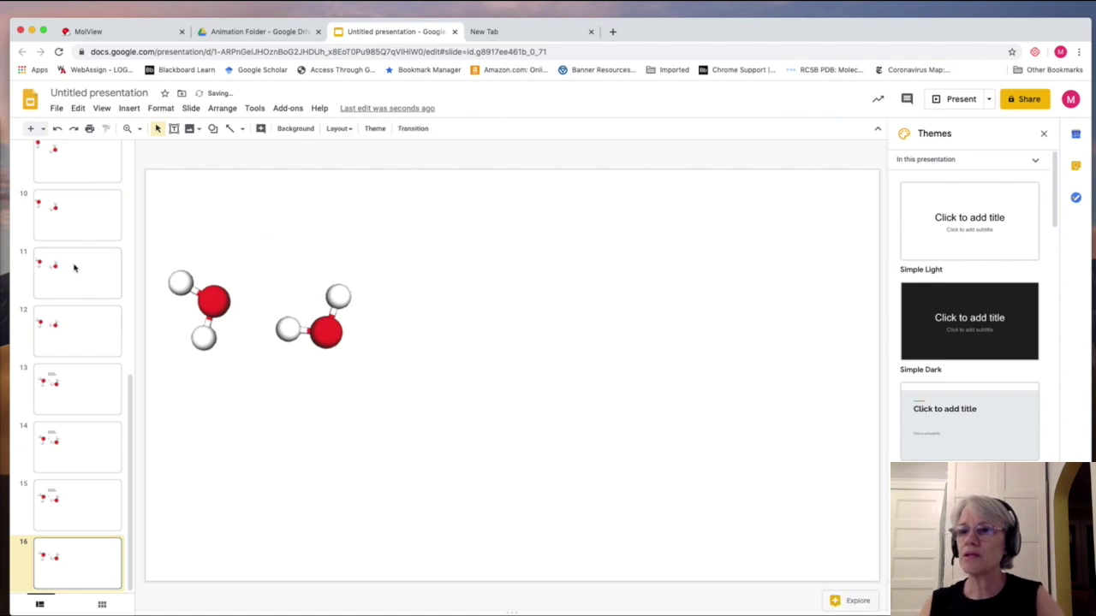
# - Go through the slides one by one from slide 1 to slide 16 to check the animation's movement
pyautogui.moveTo(130, 378); pyautogui.dragTo(176, 128)
pyautogui.click(76, 174)
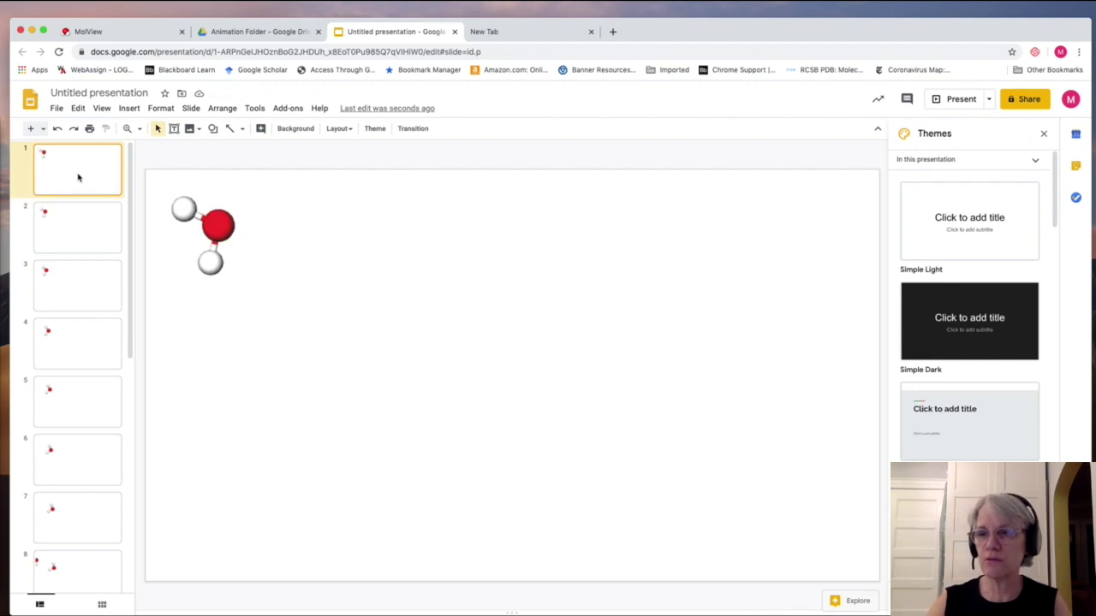
pyautogui.press('Down')
pyautogui.press('Down')
pyautogui.press('Down')
pyautogui.press('Down')
pyautogui.press('Down')
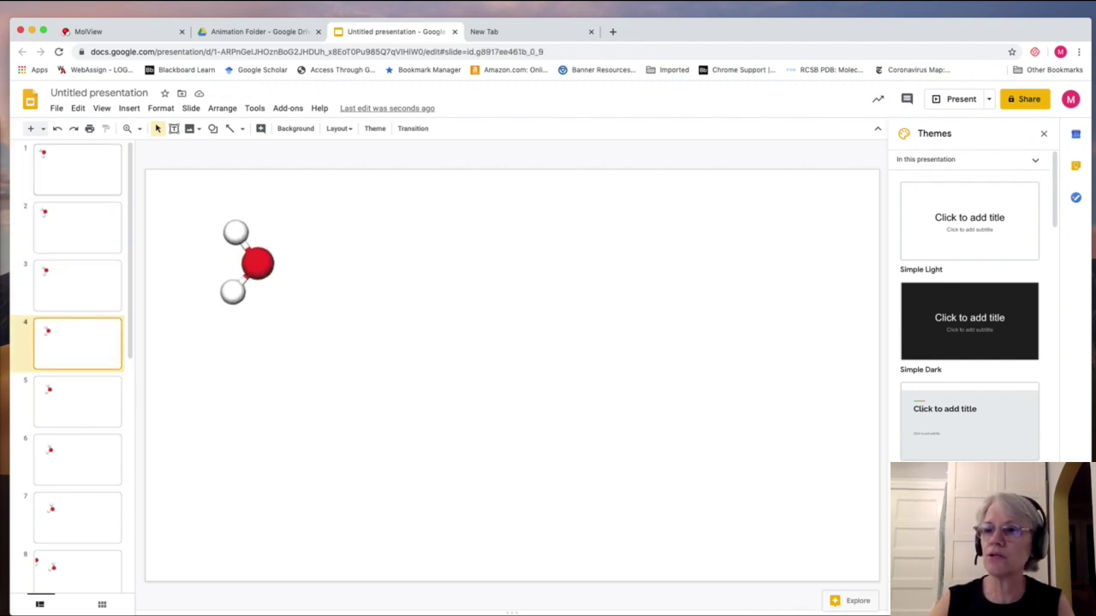
pyautogui.press('Down')
pyautogui.press('Down')
pyautogui.press('Down')
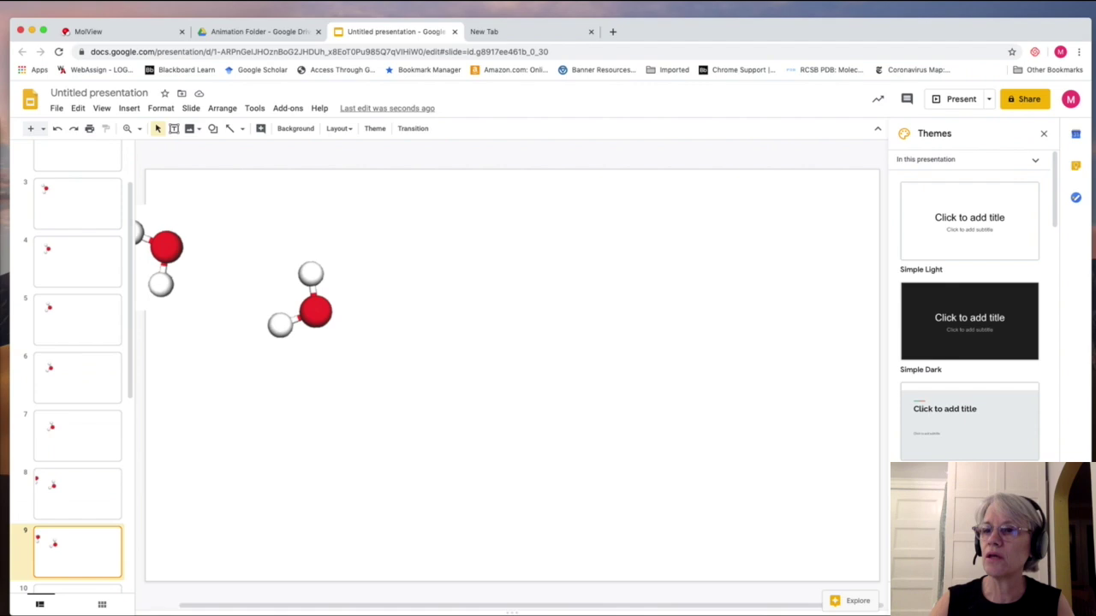
pyautogui.press('Down')
pyautogui.press('Down')
pyautogui.press('Down')
pyautogui.press('Down')
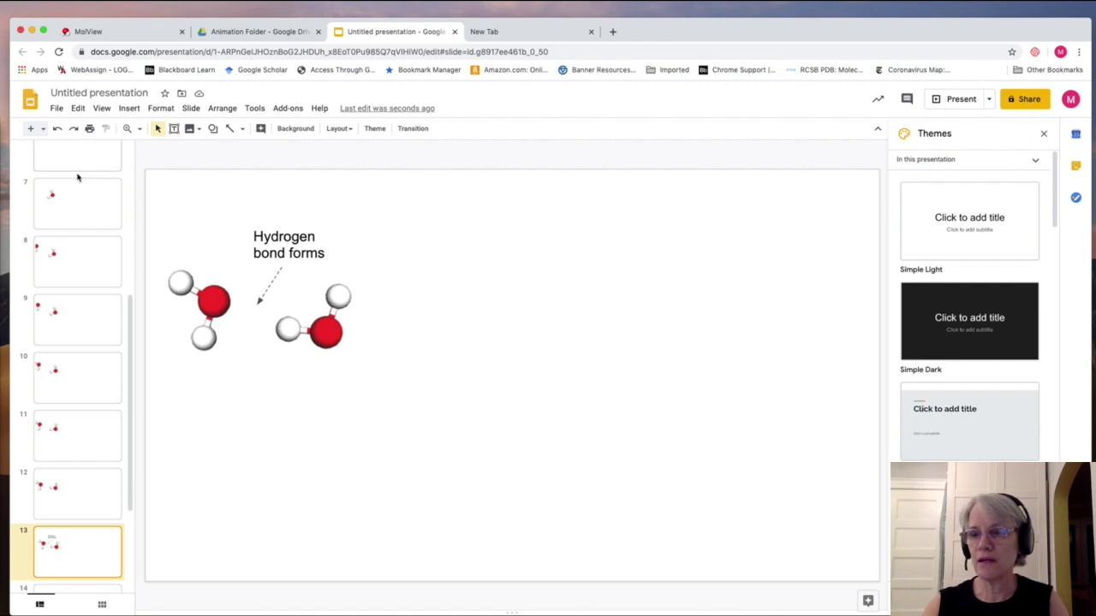
pyautogui.press('Down')
pyautogui.press('Down')
pyautogui.press('Down')
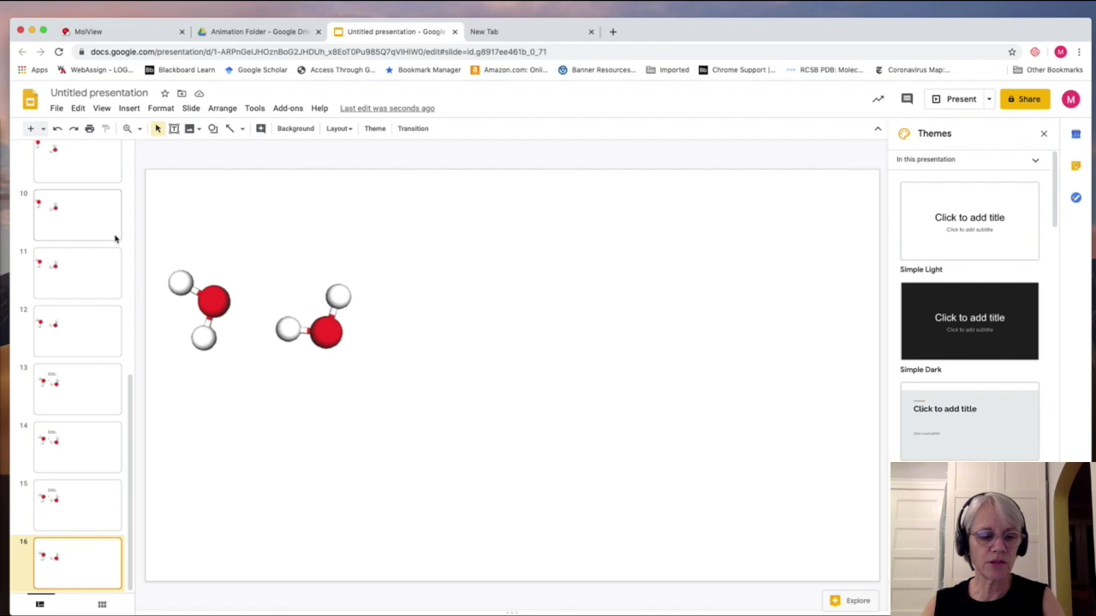
# - Duplicate slide 16 and, on slide 17, move the left molecule slightly down-right and rotate both molecules slightly clockwise
pyautogui.hotkey('ctrl', 'd')
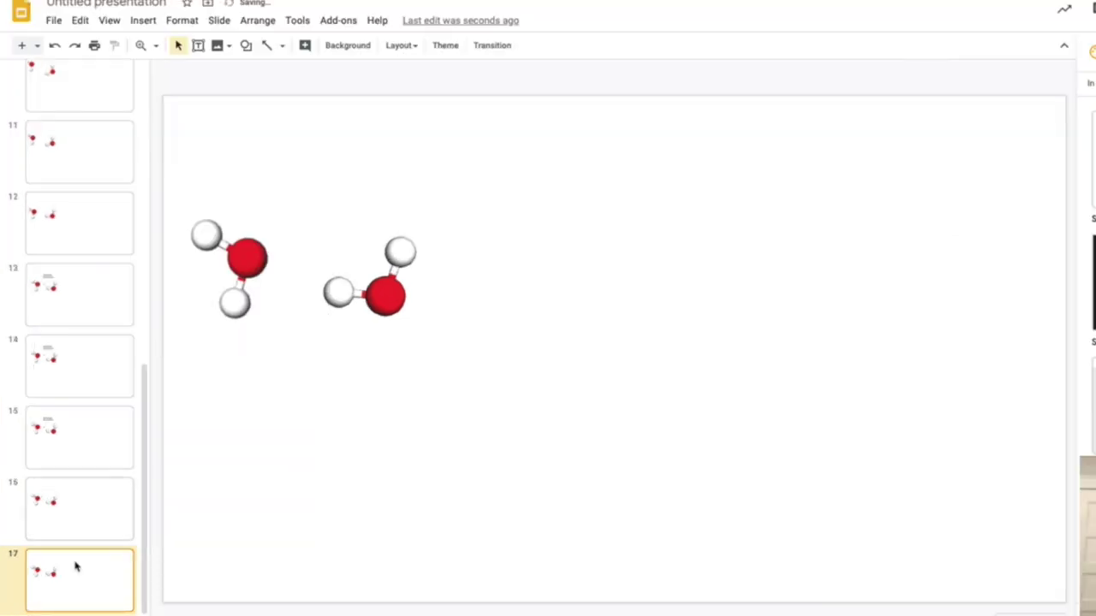
pyautogui.moveTo(249, 257); pyautogui.dragTo(257, 265)
pyautogui.click(385, 294)
pyautogui.moveTo(454, 274); pyautogui.dragTo(450, 285)
pyautogui.keyDown('shift'); pyautogui.click(254, 257); pyautogui.keyUp('shift')
pyautogui.moveTo(304, 189)
pyautogui.mouseDown()
pyautogui.moveTo(314, 192)
pyautogui.moveTo(309, 175)
pyautogui.mouseUp()
# - Add slides 18 and 19 as successive duplicates, shifting both molecules together down-right on each and rotating them slightly clockwise on slide 19
pyautogui.click(84, 580)
pyautogui.hotkey('ctrl', 'd')
pyautogui.moveTo(215, 184); pyautogui.dragTo(362, 329)
pyautogui.moveTo(362, 329); pyautogui.dragTo(374, 331)
pyautogui.click(96, 589)
pyautogui.hotkey('ctrl', 'd')
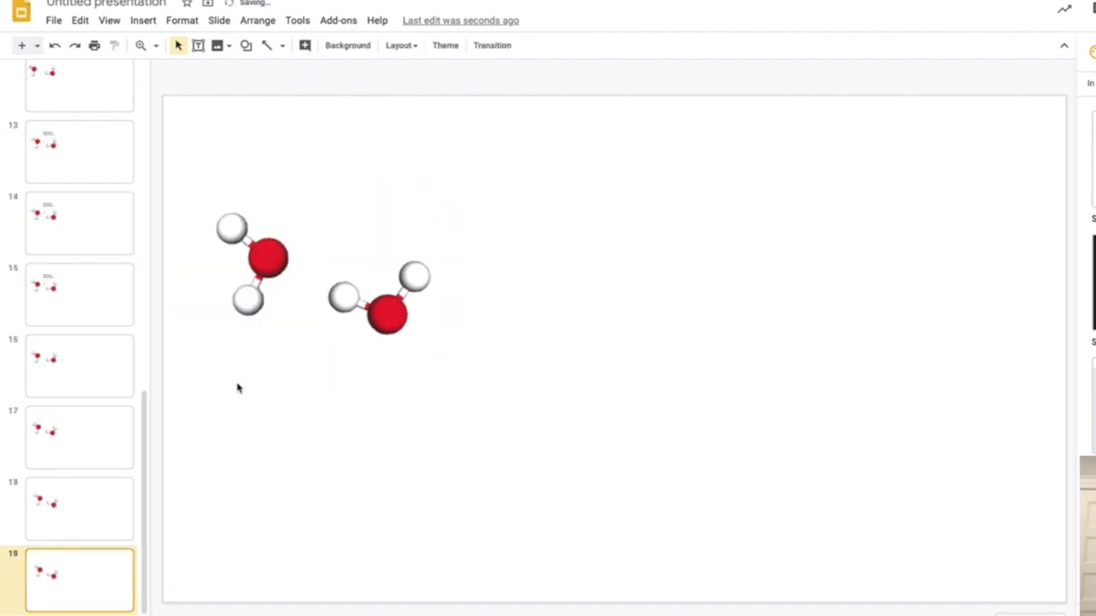
pyautogui.moveTo(237, 386); pyautogui.dragTo(368, 282)
pyautogui.moveTo(370, 308); pyautogui.dragTo(374, 320)
pyautogui.moveTo(318, 185); pyautogui.dragTo(325, 185)
# - Duplicate slide 19 and, on slide 20, move both molecules together down-right and rotate them slightly clockwise
pyautogui.click(98, 602)
pyautogui.hotkey('ctrl', 'd')
pyautogui.moveTo(202, 179); pyautogui.dragTo(388, 321)
pyautogui.moveTo(387, 321); pyautogui.dragTo(402, 327)
pyautogui.moveTo(336, 186); pyautogui.dragTo(341, 187)
# - Duplicate slide 20 and, on slide 21, shift the molecule pair further down-right and turn it slightly clockwise
pyautogui.click(115, 583)
pyautogui.hotkey('ctrl', 'd')
pyautogui.moveTo(221, 205); pyautogui.dragTo(402, 334)
pyautogui.moveTo(402, 339); pyautogui.dragTo(424, 347)
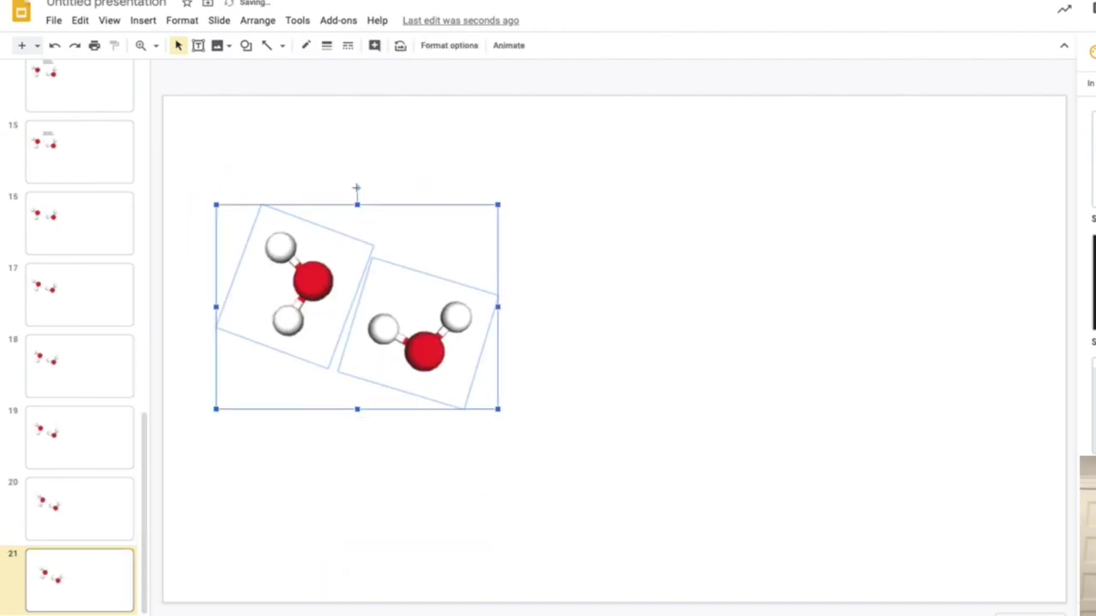
pyautogui.moveTo(357, 189); pyautogui.dragTo(368, 190)
pyautogui.moveTo(433, 369); pyautogui.dragTo(442, 377)
# - Duplicate slide 21 and, on slide 22, move both molecules together slightly down-right
pyautogui.click(93, 582)
pyautogui.hotkey('ctrl', 'd')
pyautogui.moveTo(261, 203); pyautogui.dragTo(433, 360)
pyautogui.moveTo(434, 360); pyautogui.dragTo(448, 368)
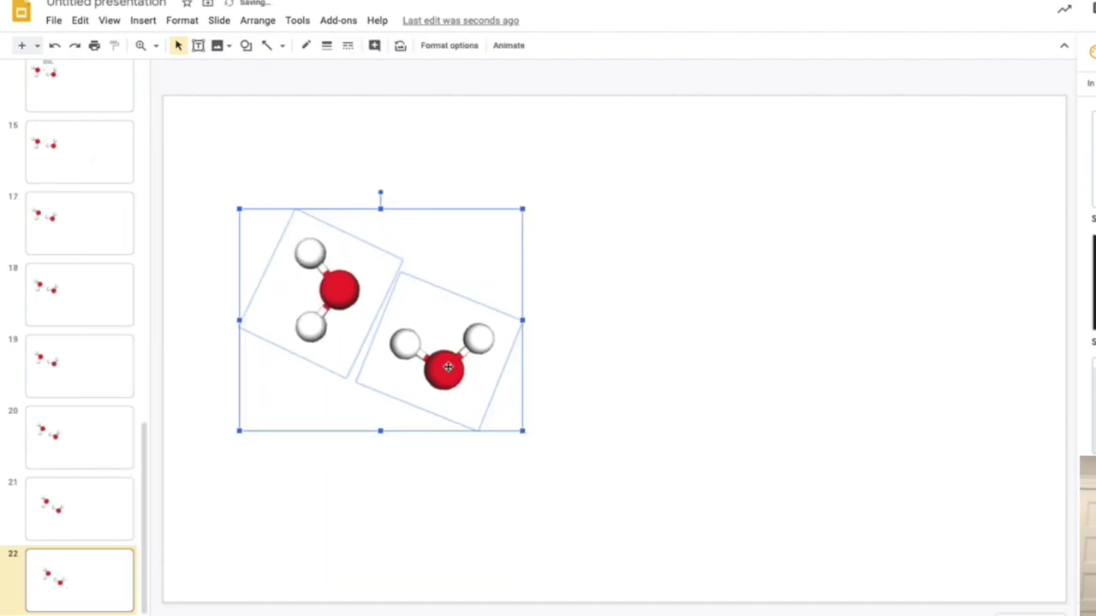
# - Place a copy of the right water molecule across slide 22's left edge as a third molecule, partly off the slide
pyautogui.click(512, 299)
pyautogui.click(479, 360)
pyautogui.click(541, 457)
pyautogui.moveTo(516, 381); pyautogui.dragTo(182, 276)
pyautogui.click(444, 375)
pyautogui.press('super+d')
# - Duplicate slide 22 and, on slide 23, shift and slightly rotate the original pair clockwise, and nudge the edge molecule right
pyautogui.rightClick(85, 575)
pyautogui.click(151, 316)
pyautogui.moveTo(261, 205); pyautogui.dragTo(403, 343)
pyautogui.moveTo(340, 287); pyautogui.dragTo(349, 289)
pyautogui.moveTo(391, 195); pyautogui.dragTo(402, 201)
pyautogui.click(488, 283)
pyautogui.click(454, 368)
pyautogui.moveTo(513, 407); pyautogui.dragTo(519, 397)
pyautogui.click(173, 274)
pyautogui.moveTo(171, 272); pyautogui.dragTo(185, 274)
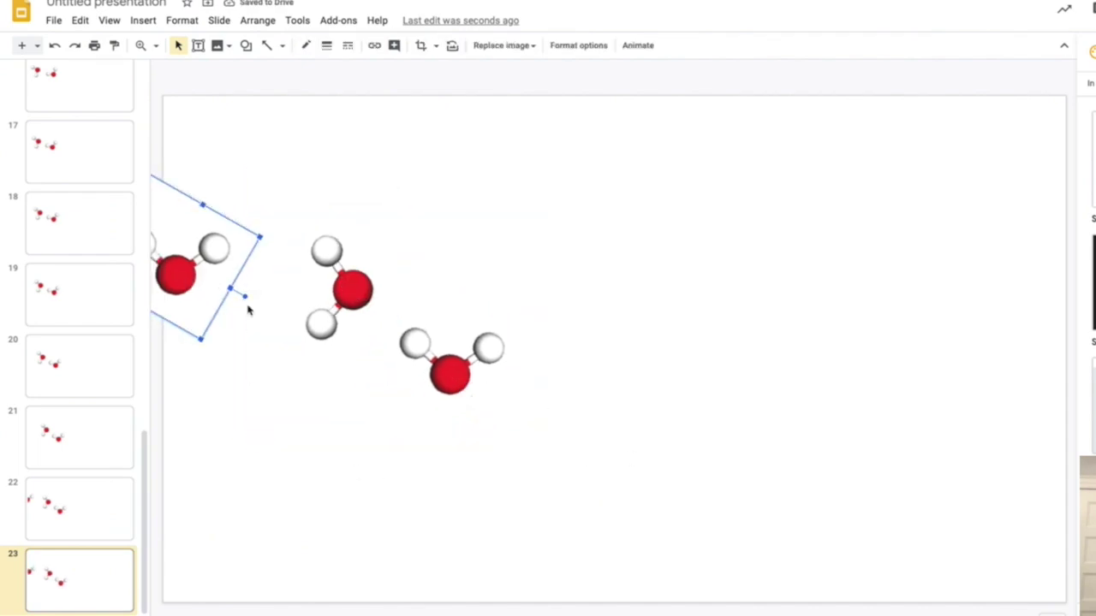
# - Duplicate slide 23 and, on slide 24, move the original pair slightly down-right and the edge molecule further onto the slide
pyautogui.rightClick(86, 575)
pyautogui.click(137, 325)
pyautogui.click(291, 224)
pyautogui.moveTo(352, 290); pyautogui.dragTo(360, 295)
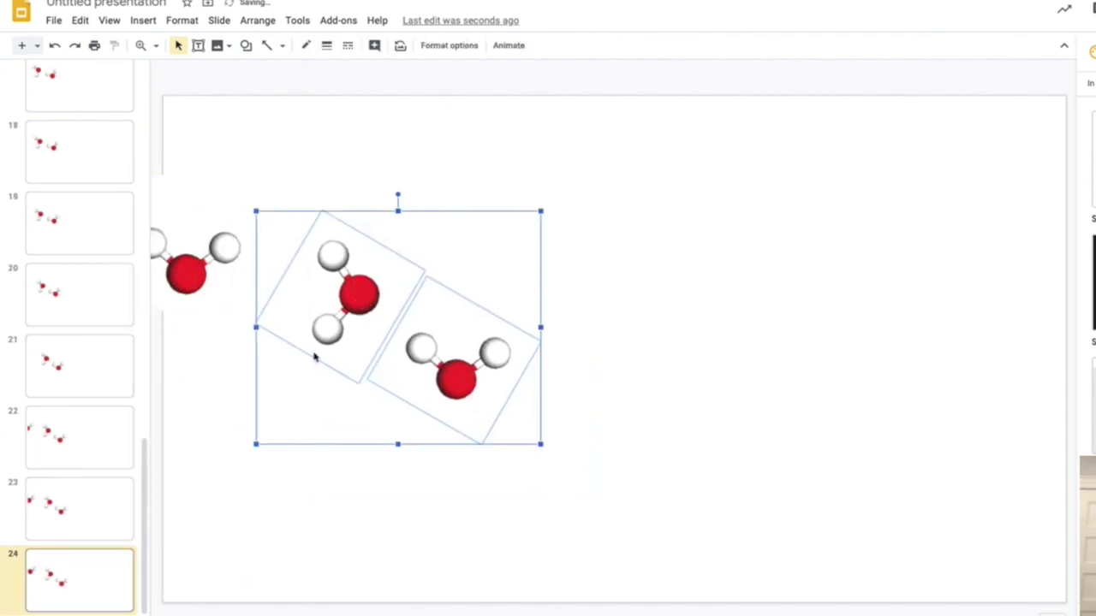
pyautogui.moveTo(184, 278); pyautogui.dragTo(216, 277)
# - Duplicate slide 24 and, on slide 25, add a compact "Repulsion" text box above the left and middle molecules
pyautogui.rightClick(80, 582)
pyautogui.click(137, 327)
pyautogui.click(198, 45)
pyautogui.moveTo(240, 124); pyautogui.dragTo(360, 201)
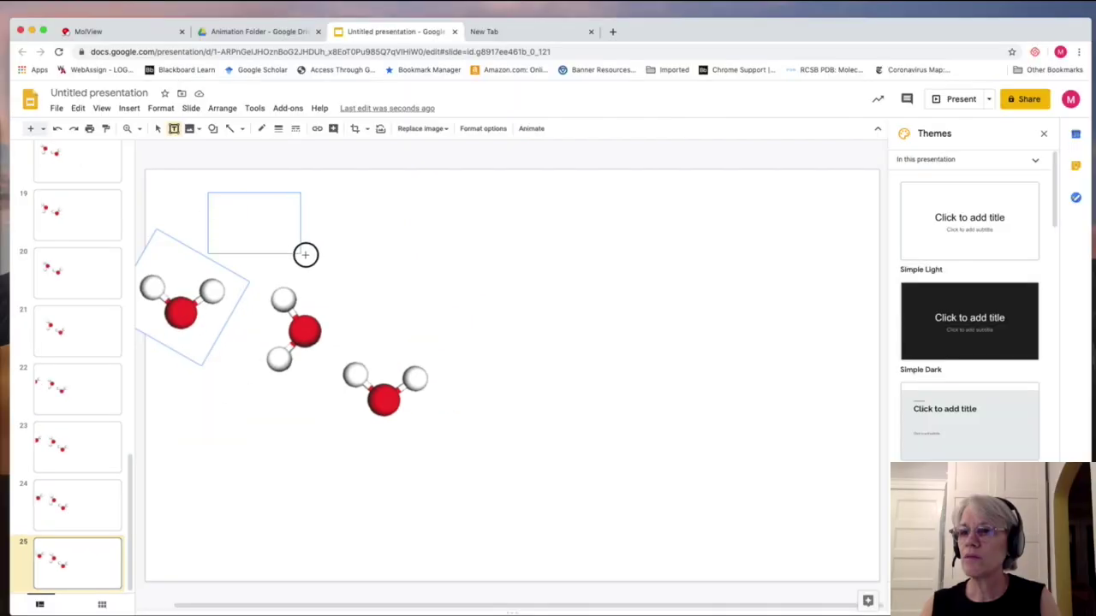
pyautogui.moveTo(305, 254); pyautogui.dragTo(318, 255)
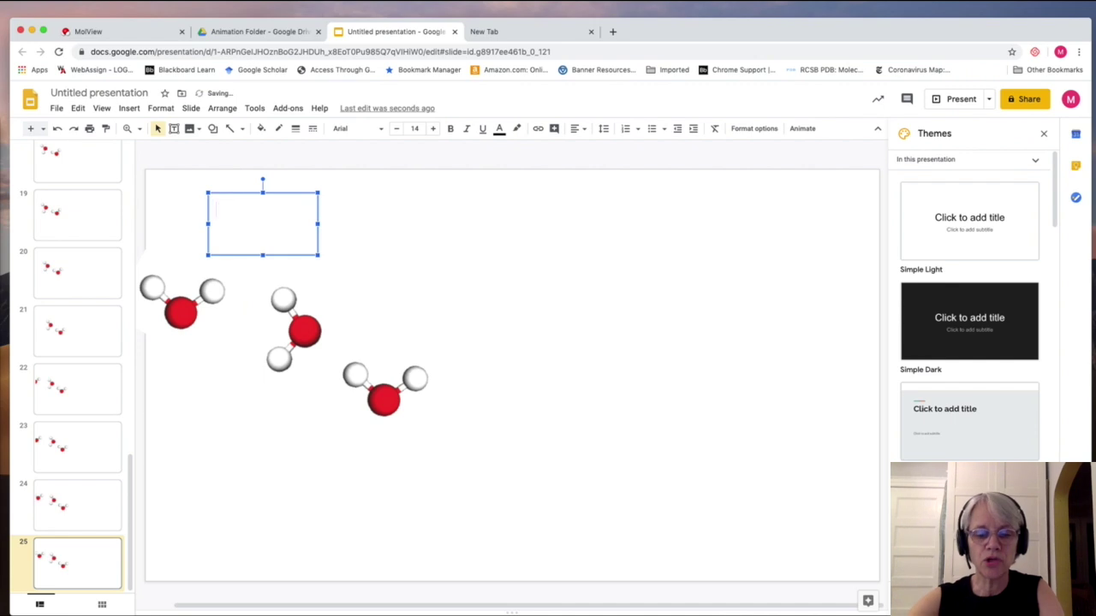
pyautogui.write('Repulsion')
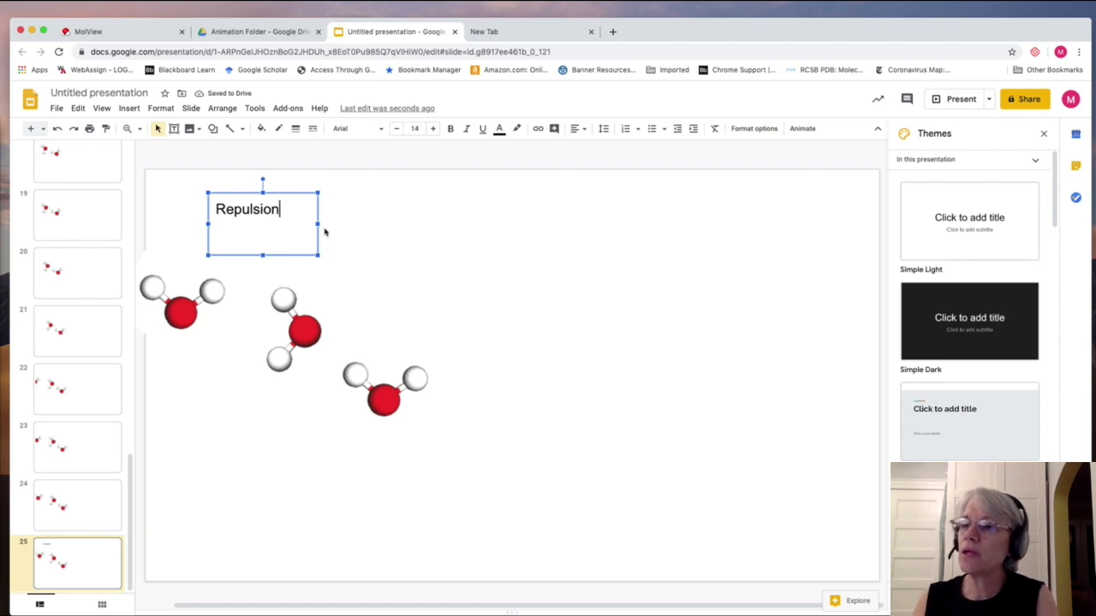
pyautogui.moveTo(318, 256); pyautogui.dragTo(301, 229)
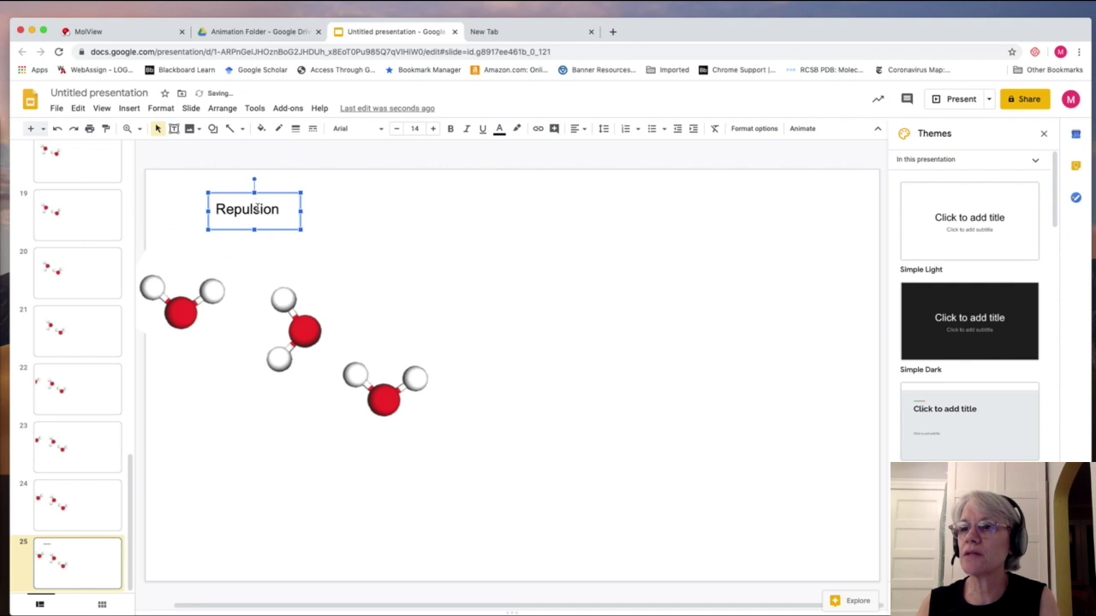
pyautogui.moveTo(268, 192); pyautogui.dragTo(288, 205)
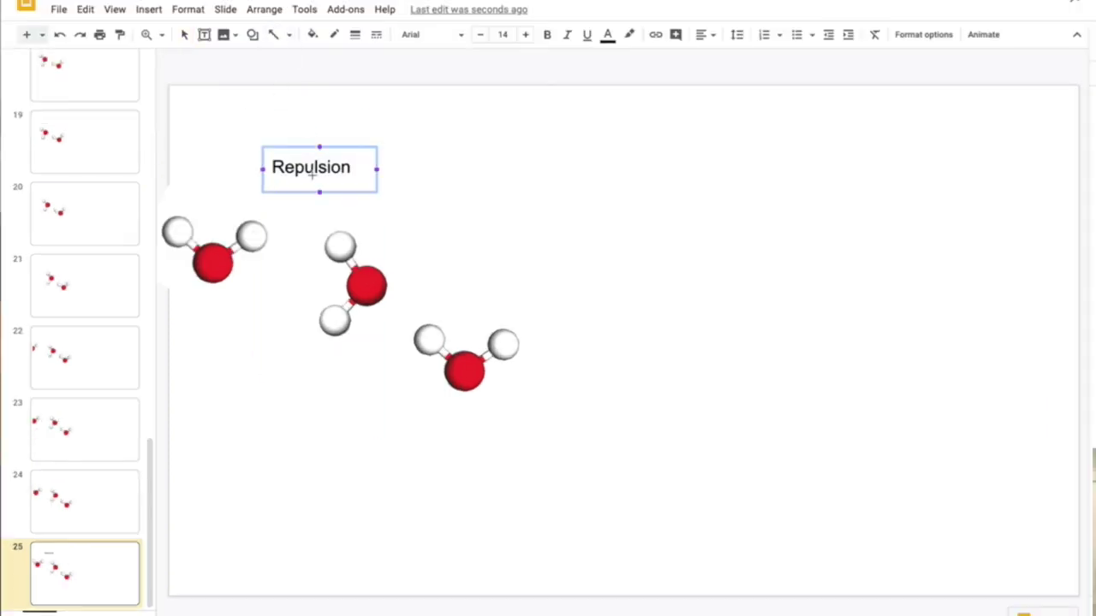
# - Move the "Repulsion" label closer to the molecules on slide 25 and draw a short arrow from it down to the gap between the facing hydrogens
pyautogui.moveTo(267, 257); pyautogui.dragTo(252, 292)
pyautogui.moveTo(340, 171); pyautogui.dragTo(343, 193)
pyautogui.moveTo(301, 228); pyautogui.dragTo(304, 237)
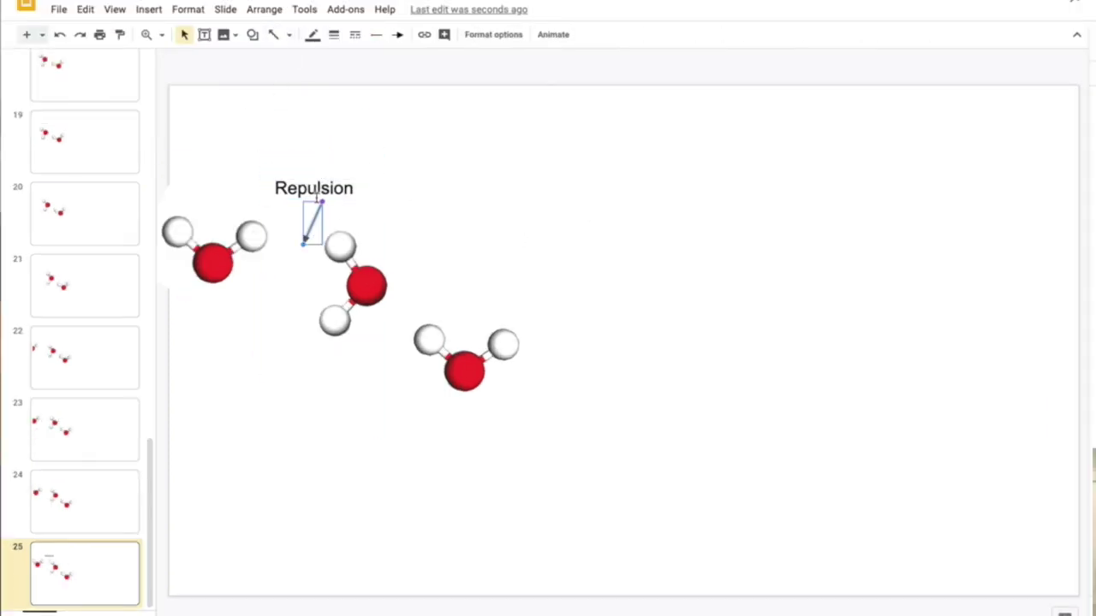
pyautogui.click(471, 275)
# - Duplicate slide 25 four times so that the deck extends to slide 29
pyautogui.rightClick(100, 578)
pyautogui.click(174, 320)
pyautogui.press('super+d')
pyautogui.press('super+d')
pyautogui.press('super+d')
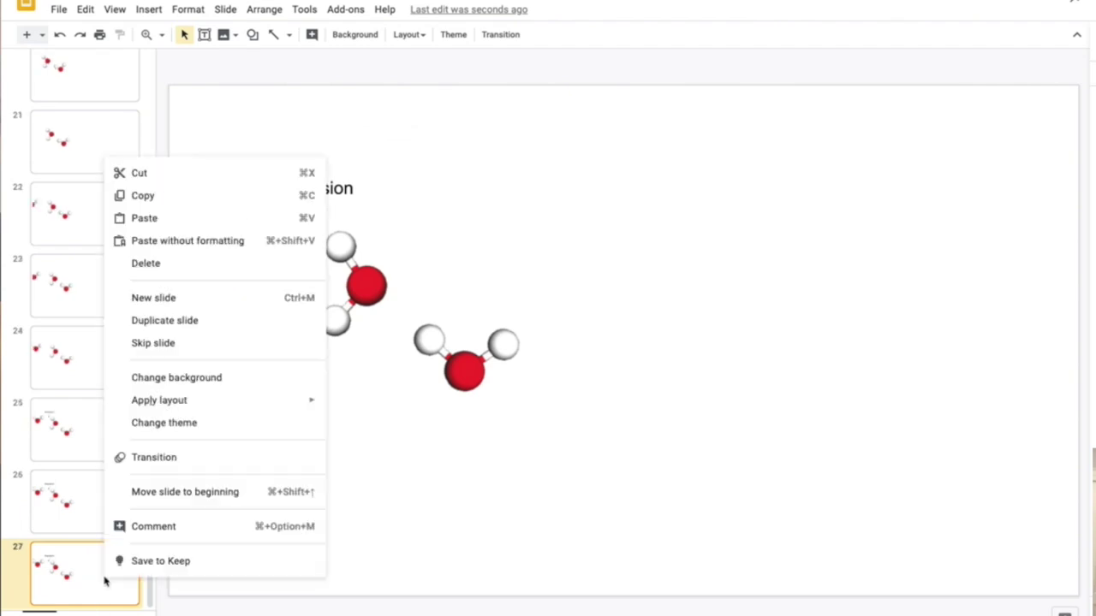
# - Delete the "Repulsion" label and its arrow from slides 29 and 28
pyautogui.click(345, 169)
pyautogui.press('Delete')
pyautogui.click(84, 502)
pyautogui.click(312, 221)
pyautogui.press('Delete')
pyautogui.click(314, 188)
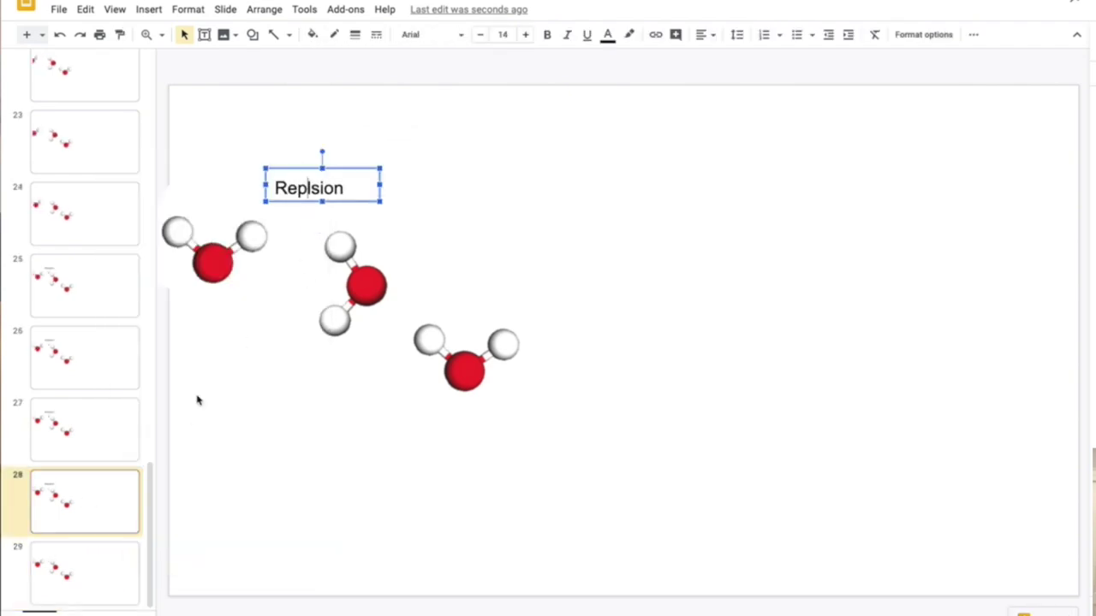
pyautogui.press('Delete')
# - On slide 29, rotate the middle and right molecules clockwise and shift the middle one slightly to the right
pyautogui.click(88, 592)
pyautogui.click(219, 263)
pyautogui.click(343, 248)
pyautogui.moveTo(388, 220); pyautogui.dragTo(406, 232)
pyautogui.click(221, 263)
pyautogui.moveTo(362, 289); pyautogui.dragTo(333, 274)
pyautogui.hscroll(-1, 304, 311)
pyautogui.click(496, 382)
pyautogui.moveTo(578, 393); pyautogui.dragTo(566, 410)
pyautogui.moveTo(530, 411)
pyautogui.mouseDown()
pyautogui.moveTo(543, 416)
pyautogui.moveTo(532, 432)
pyautogui.mouseUp()
# - Duplicate slide 29 and, on slide 30, move the right molecule down-right, turn and shift the middle one up-right, and move the left one right
pyautogui.rightClick(112, 567)
pyautogui.click(188, 313)
pyautogui.click(476, 376)
pyautogui.moveTo(470, 377); pyautogui.dragTo(485, 399)
pyautogui.click(391, 283)
pyautogui.moveTo(428, 223); pyautogui.dragTo(439, 234)
pyautogui.moveTo(390, 284); pyautogui.dragTo(419, 271)
pyautogui.moveTo(215, 262); pyautogui.dragTo(236, 261)
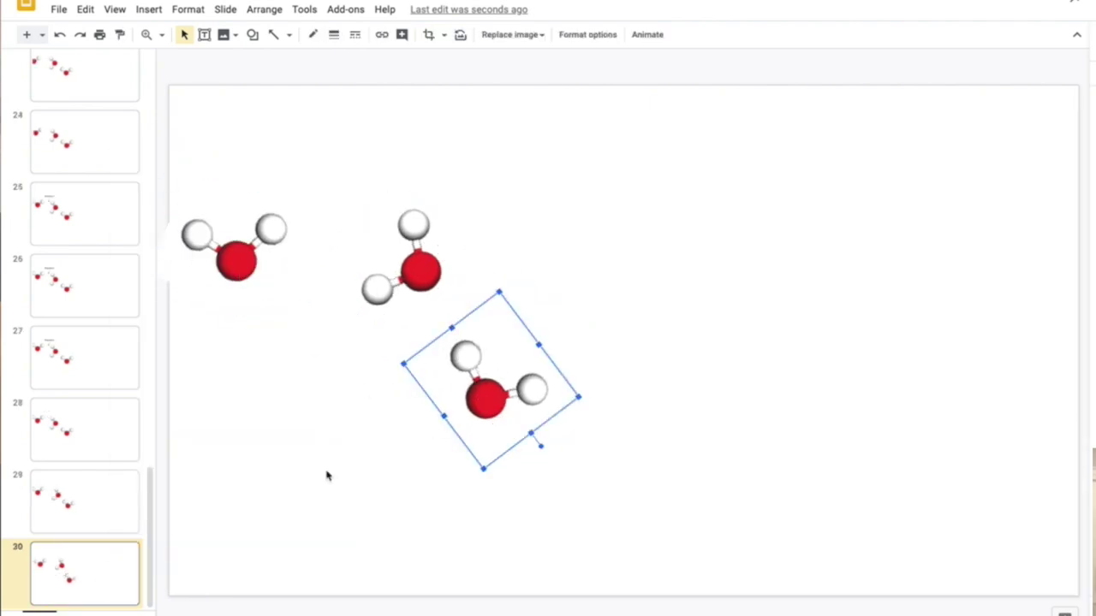
# - Duplicate slide 30 and, on slide 31, move the lower molecule down-right and the middle one up-right, rotating both slightly clockwise
pyautogui.rightClick(93, 572)
pyautogui.click(163, 313)
pyautogui.click(484, 402)
pyautogui.moveTo(483, 403); pyautogui.dragTo(492, 415)
pyautogui.moveTo(550, 459); pyautogui.dragTo(535, 469)
pyautogui.click(424, 270)
pyautogui.moveTo(470, 220); pyautogui.dragTo(479, 237)
pyautogui.moveTo(420, 272); pyautogui.dragTo(436, 261)
# - Duplicate slide 31 and, on slide 32, move the two upper molecules right and the lower one further down, rotating the middle and lower ones clockwise
pyautogui.rightClick(92, 572)
pyautogui.click(189, 314)
pyautogui.moveTo(245, 262); pyautogui.dragTo(306, 248)
pyautogui.moveTo(490, 410); pyautogui.dragTo(482, 435)
pyautogui.moveTo(527, 498); pyautogui.dragTo(505, 500)
pyautogui.click(448, 232)
pyautogui.moveTo(527, 239); pyautogui.dragTo(528, 248)
pyautogui.moveTo(465, 277); pyautogui.dragTo(470, 270)
pyautogui.moveTo(274, 254); pyautogui.dragTo(287, 258)
pyautogui.click(548, 274)
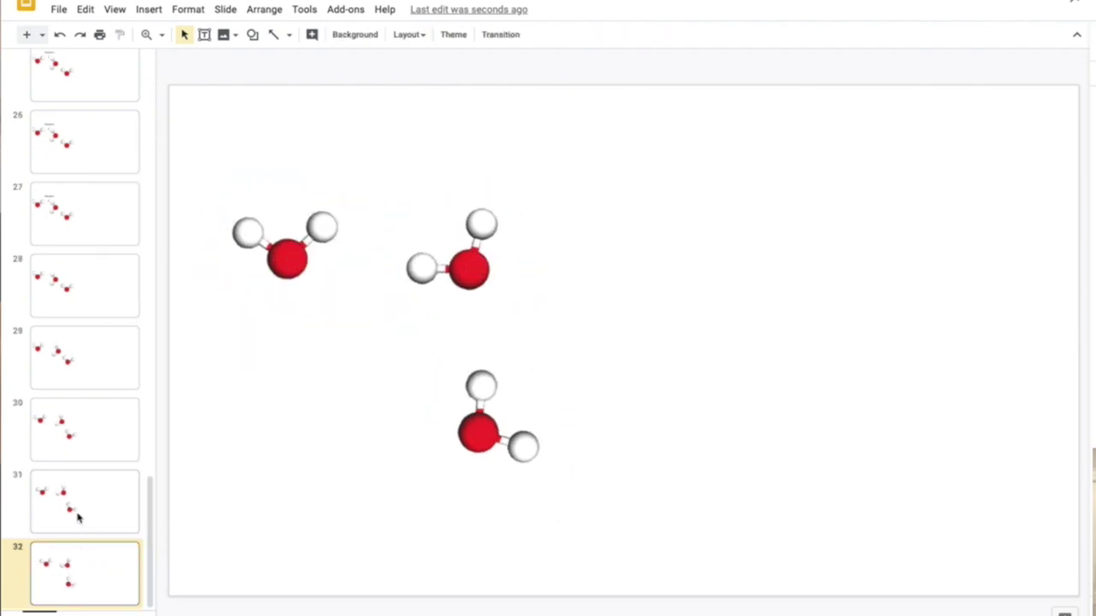
# - Step through the slides in order from slide 1 to slide 32 to preview the molecules' frame-by-frame motion
pyautogui.moveTo(151, 555); pyautogui.dragTo(169, 12)
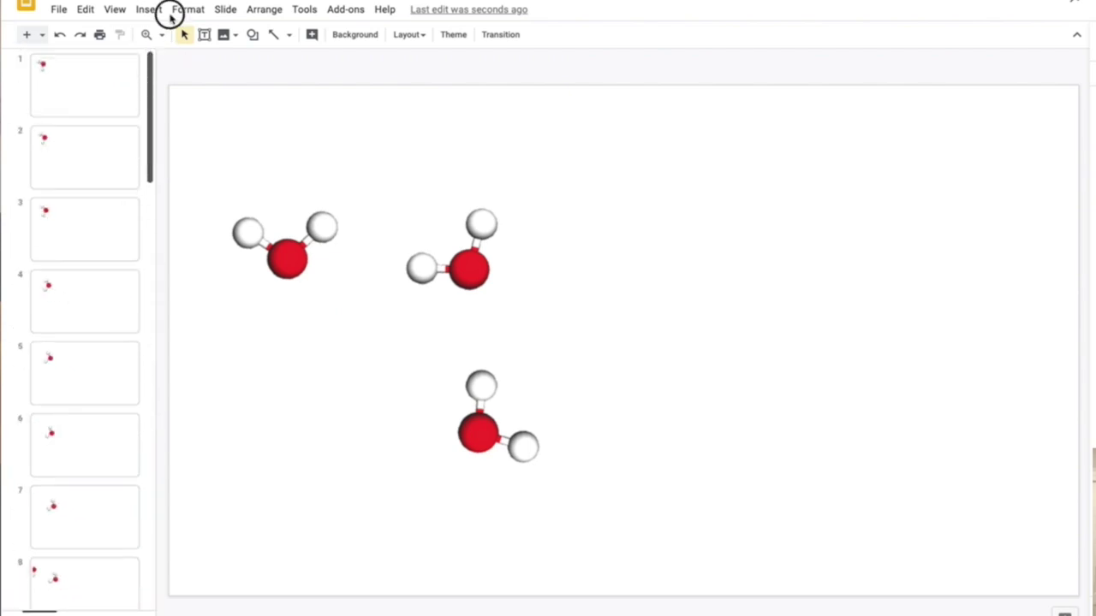
pyautogui.click(63, 101)
pyautogui.press('Down')
pyautogui.press('Down')
pyautogui.press('Down')
pyautogui.press('Down')
pyautogui.press('Down')
pyautogui.press('Down')
pyautogui.press('Down')
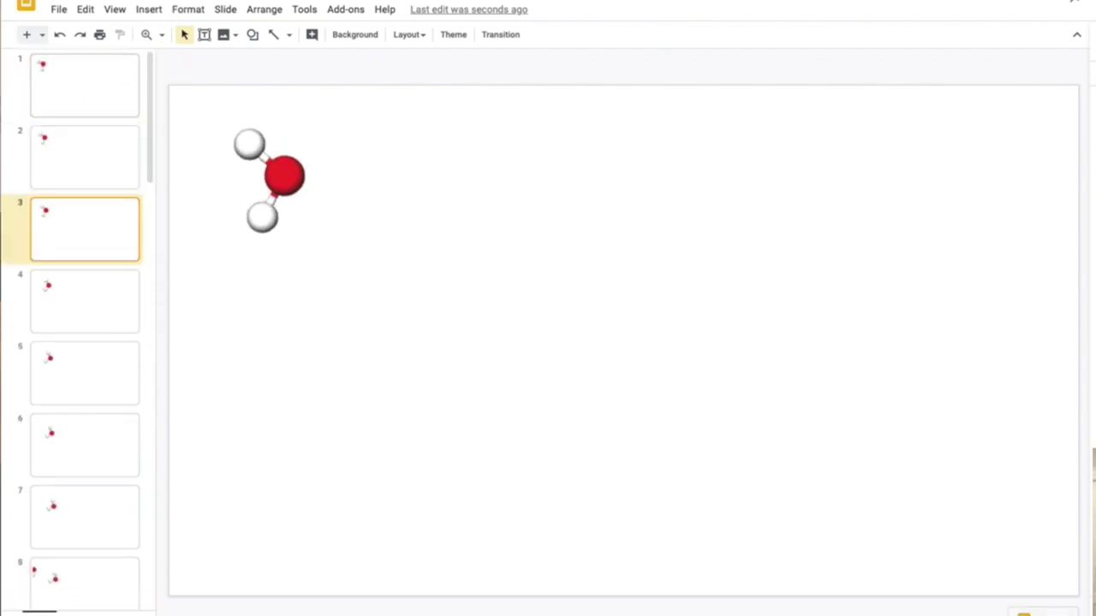
pyautogui.press('Down')
pyautogui.press('Down')
pyautogui.press('Down')
pyautogui.press('Down')
pyautogui.press('Down')
pyautogui.press('Down')
pyautogui.press('Down')
pyautogui.press('Down')
pyautogui.press('Down')
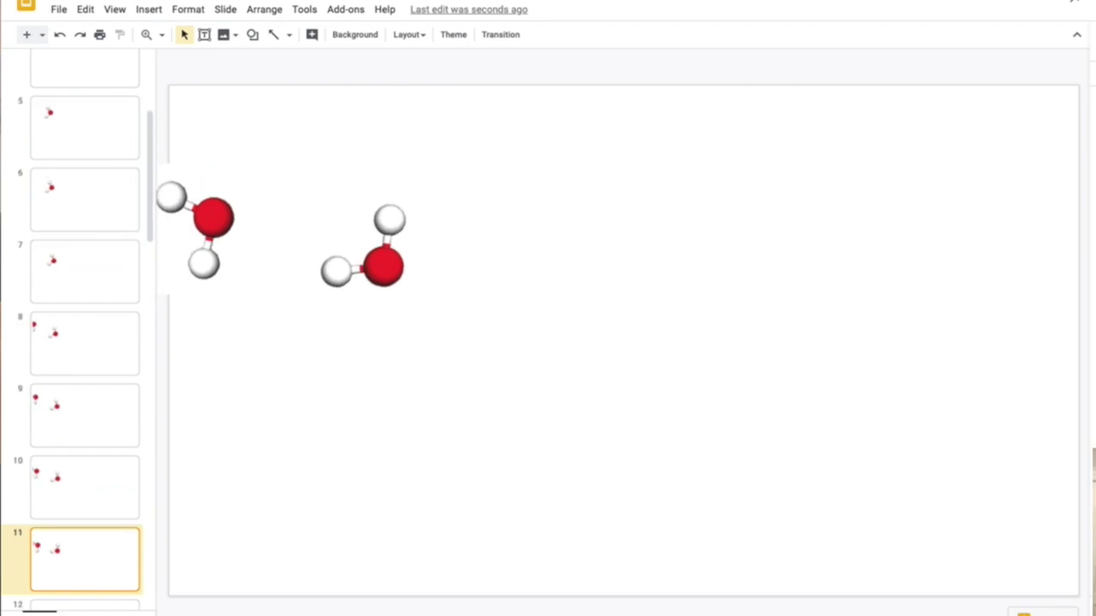
pyautogui.press('Down')
pyautogui.press('Down')
pyautogui.press('Down')
pyautogui.press('Down')
pyautogui.press('Down')
pyautogui.press('Down')
pyautogui.press('Down')
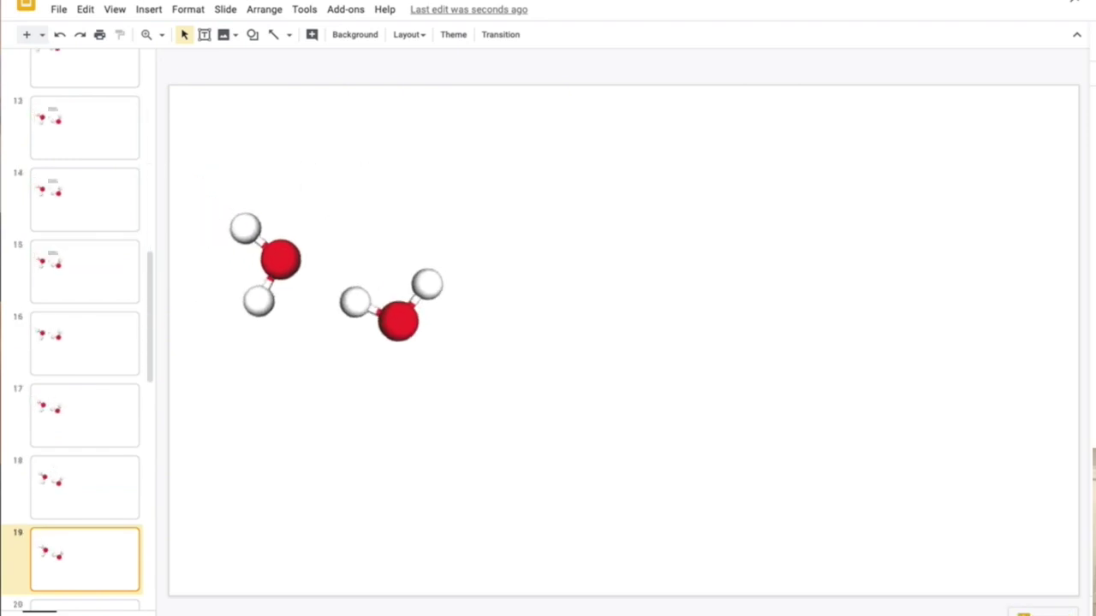
pyautogui.press('Down')
pyautogui.press('Down')
pyautogui.press('Down')
pyautogui.press('Down')
pyautogui.press('Down')
pyautogui.press('Down')
pyautogui.press('Down')
pyautogui.press('Down')
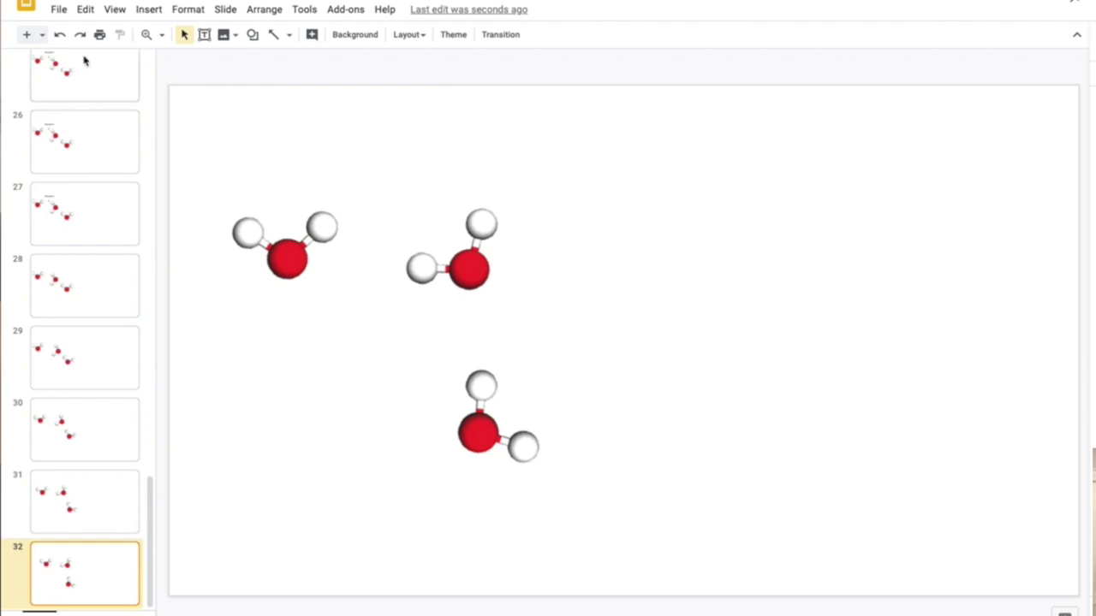
# - Rename the presentation "water animation"
pyautogui.click(145, 0)
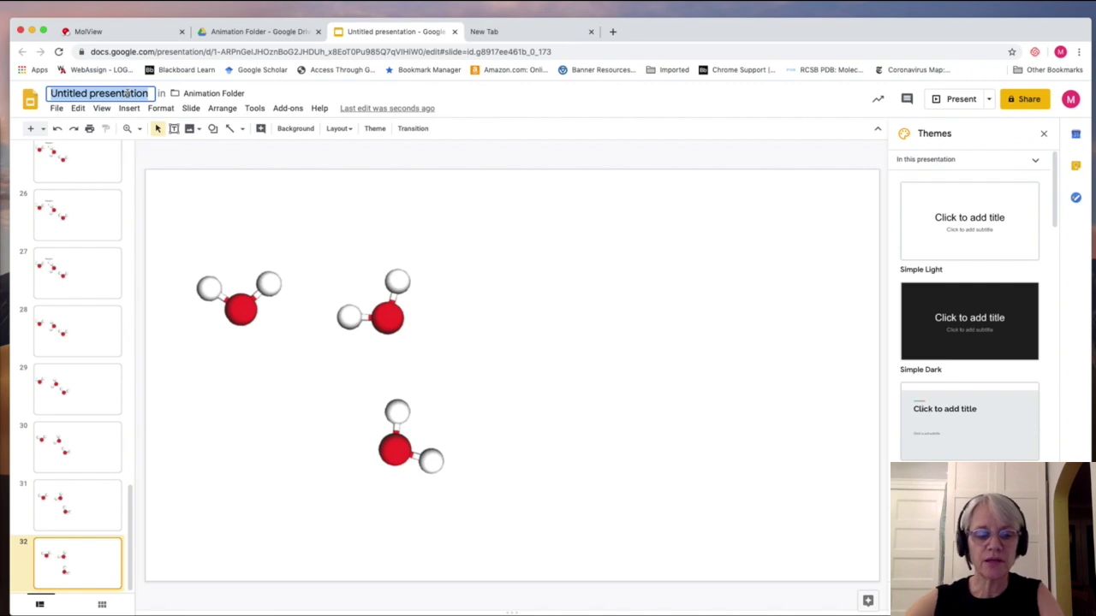
pyautogui.write('wa')
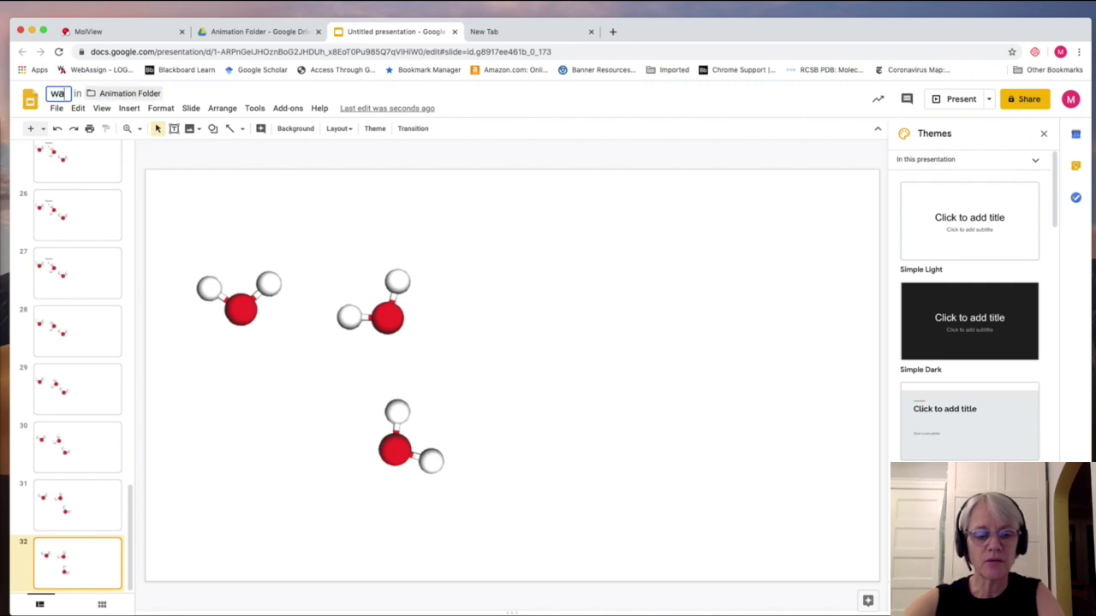
pyautogui.write('ter animation')
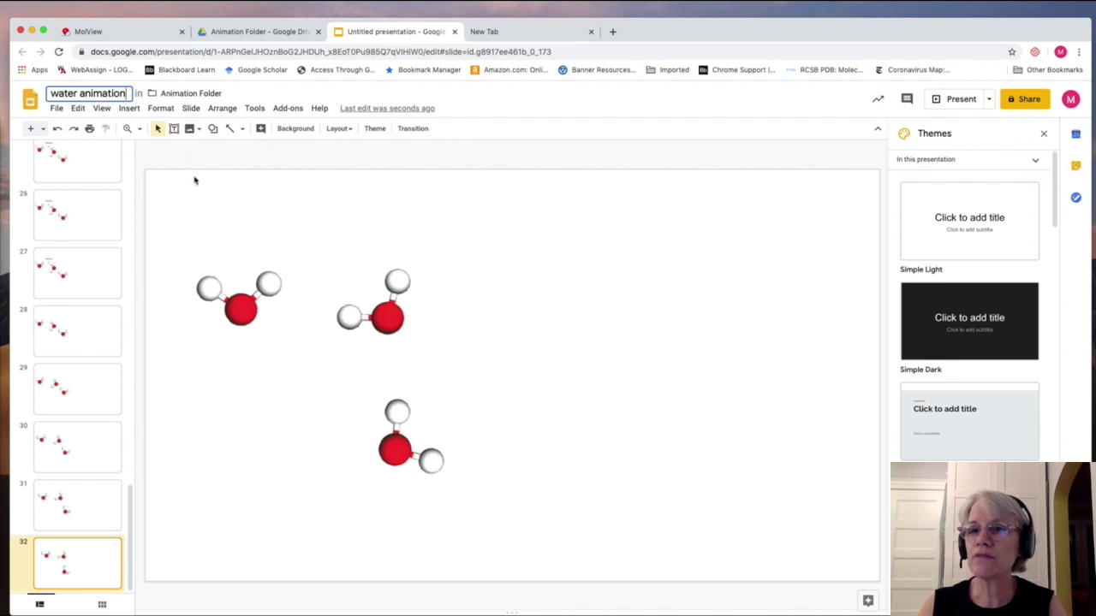
pyautogui.click(250, 224)
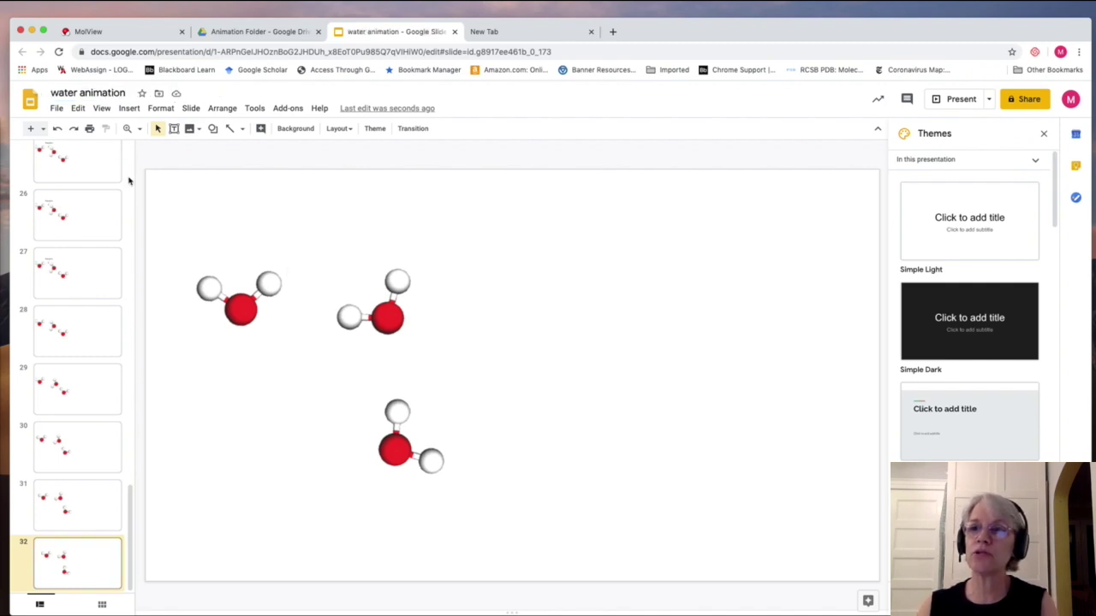
# - Download the presentation as a PDF document
pyautogui.click(56, 110)
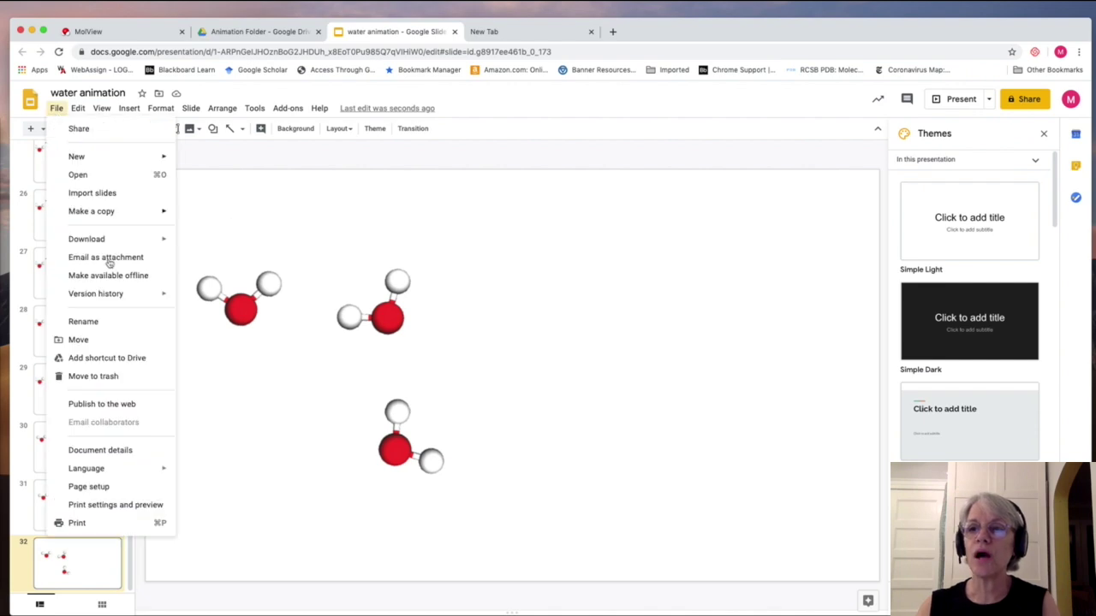
pyautogui.moveTo(99, 242)
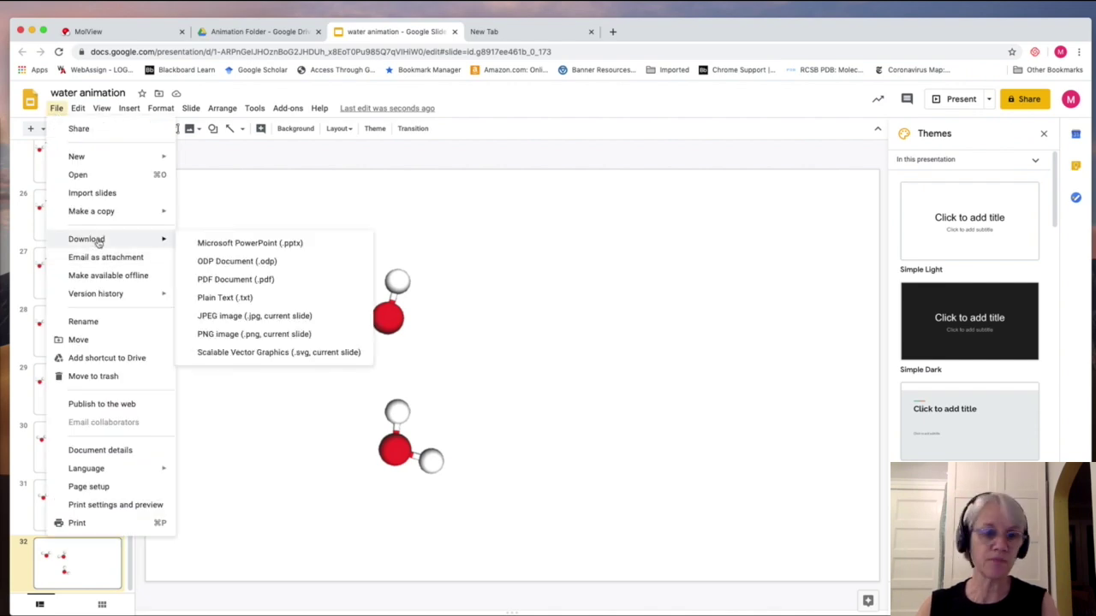
pyautogui.click(233, 283)
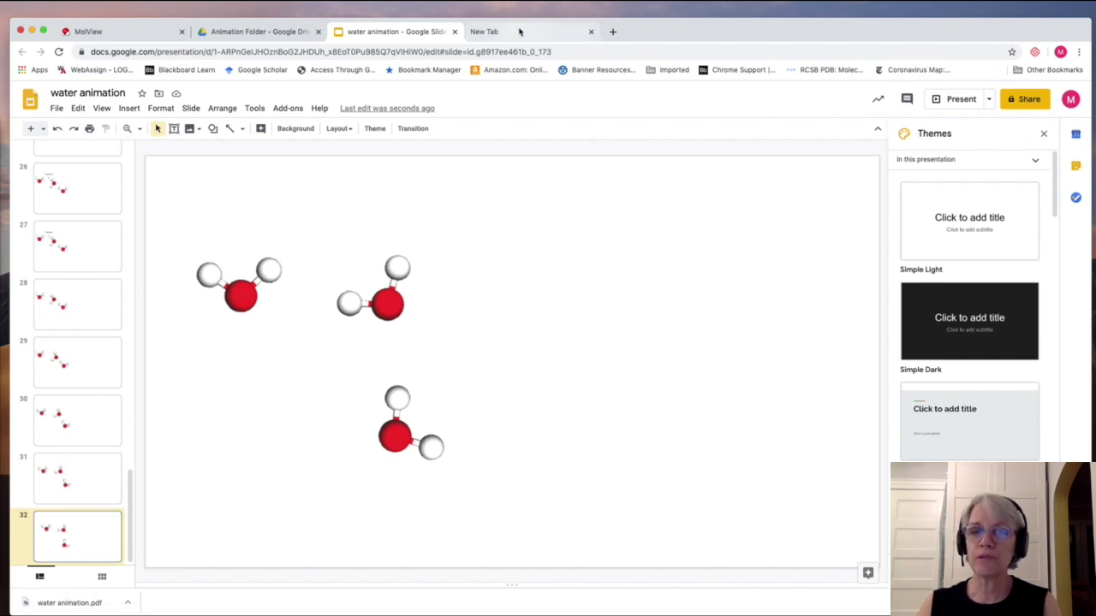
pyautogui.click(119, 34)
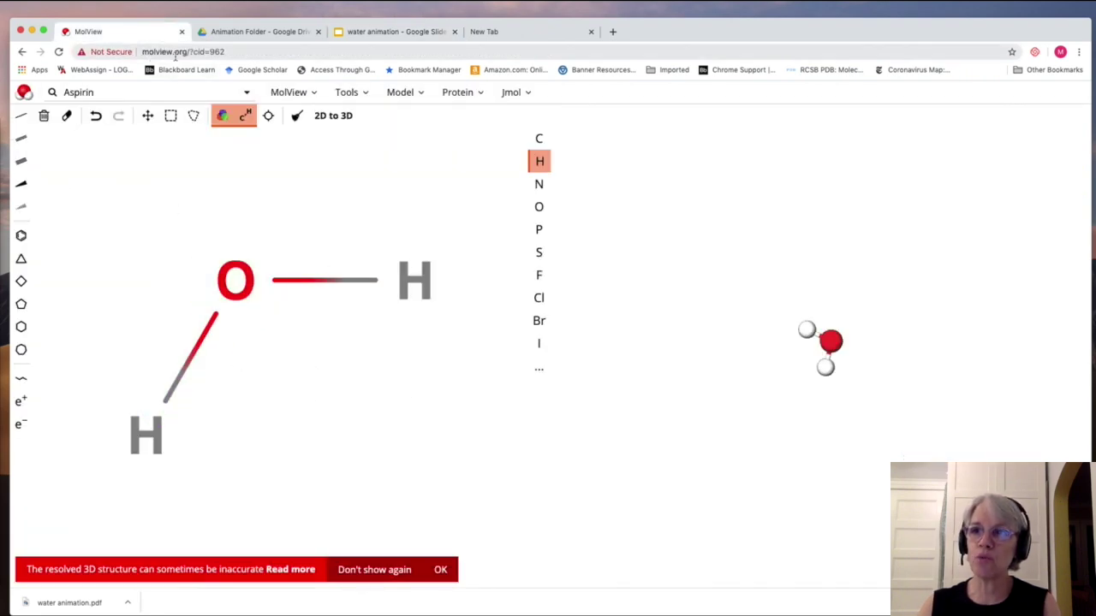
pyautogui.click(254, 31)
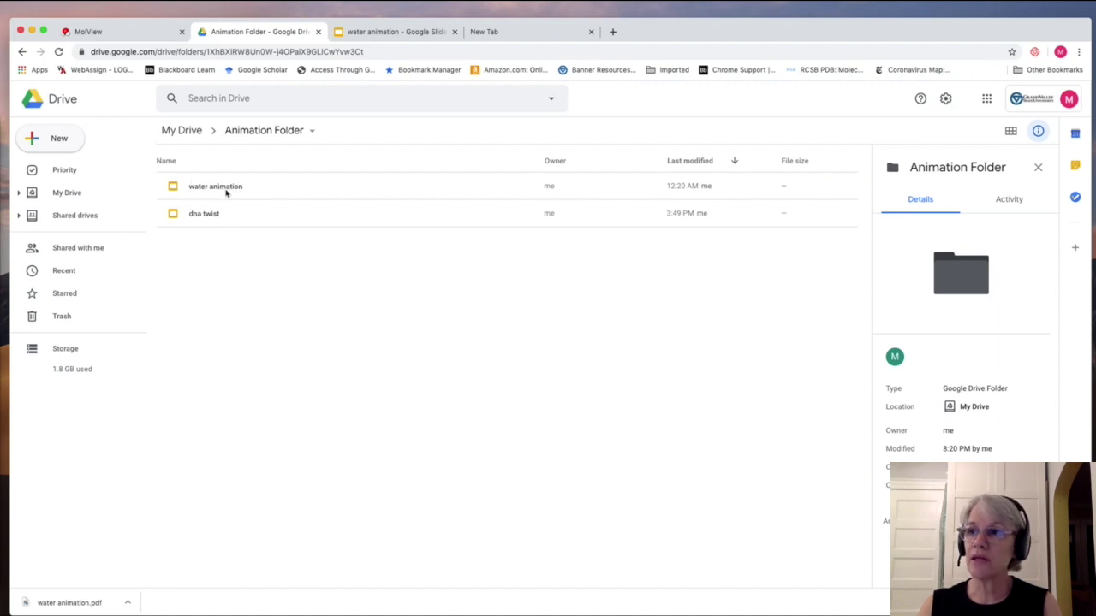
pyautogui.click(381, 31)
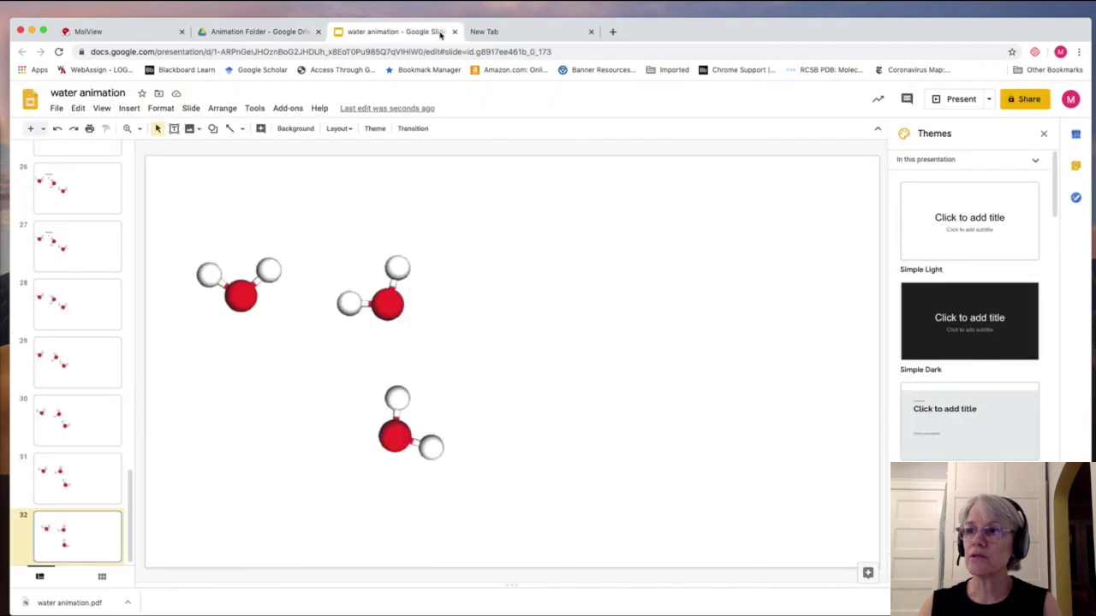
# - Switch to ezgif.com in the browser and open its GIF Maker
pyautogui.click(511, 34)
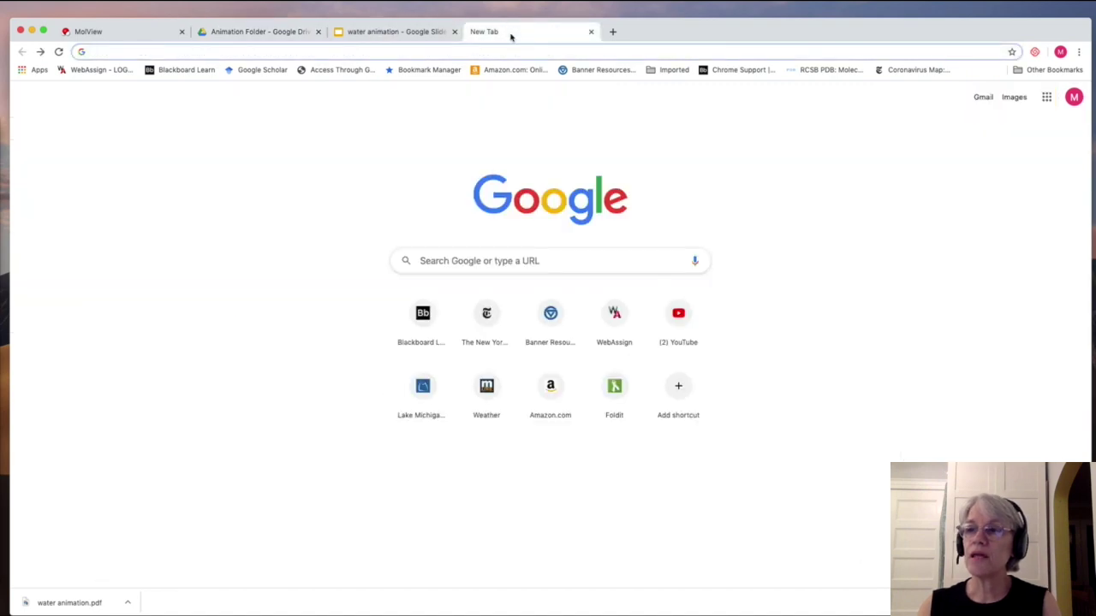
pyautogui.click(42, 52)
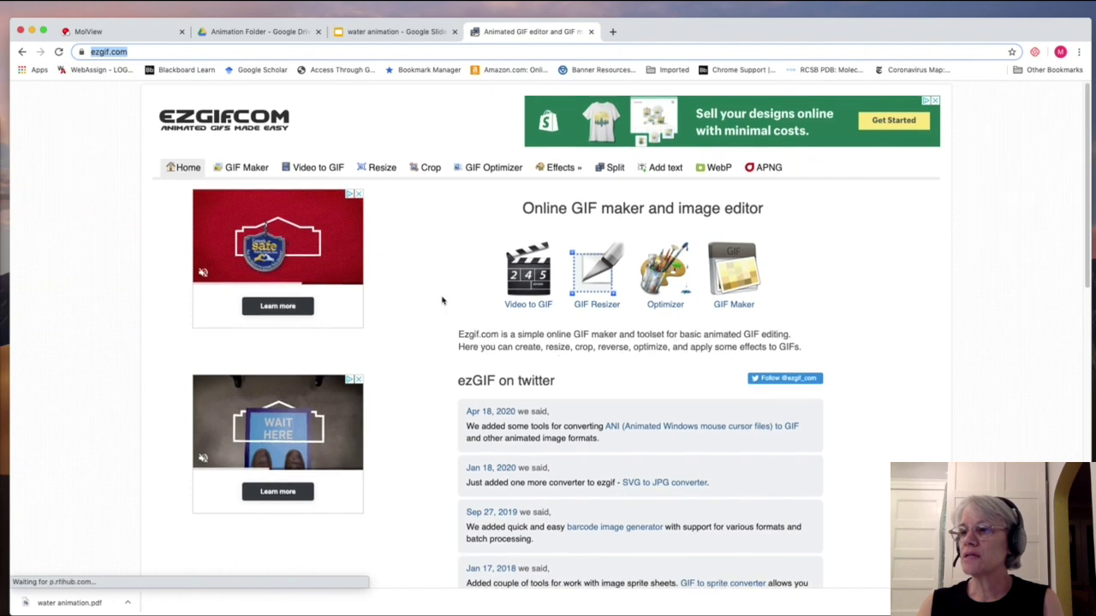
pyautogui.scroll(-1, 443, 300)
pyautogui.scroll(1, 442, 299)
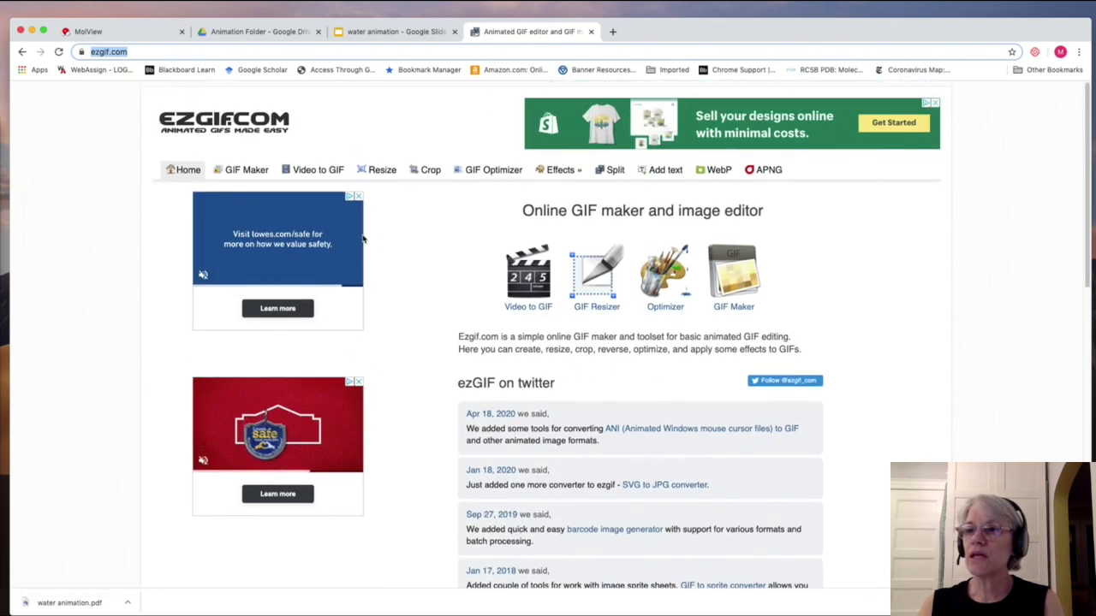
pyautogui.click(244, 176)
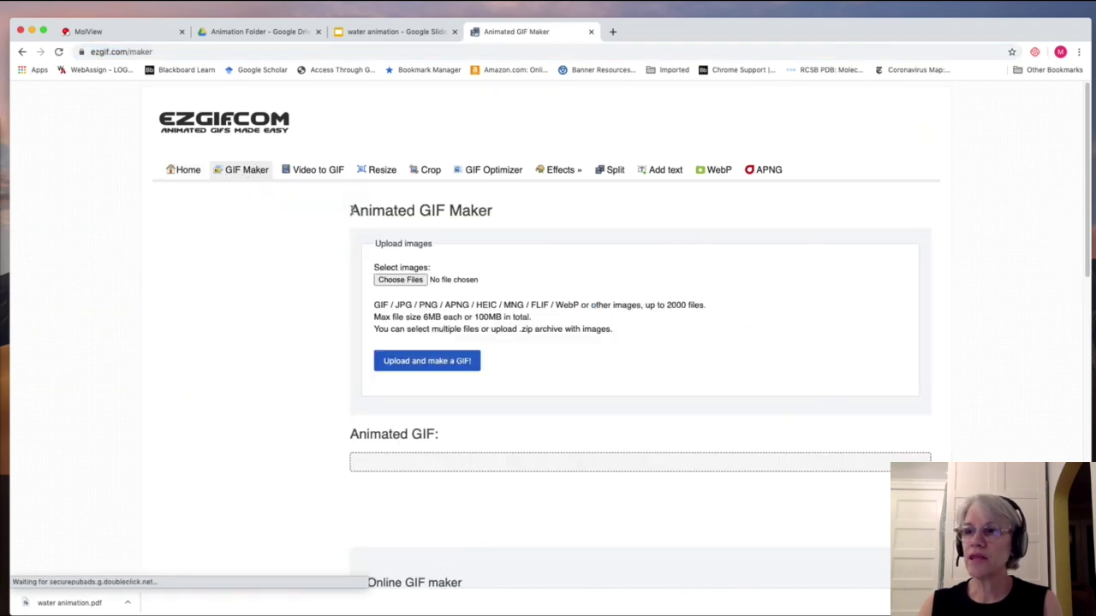
pyautogui.moveTo(347, 212); pyautogui.dragTo(372, 197)
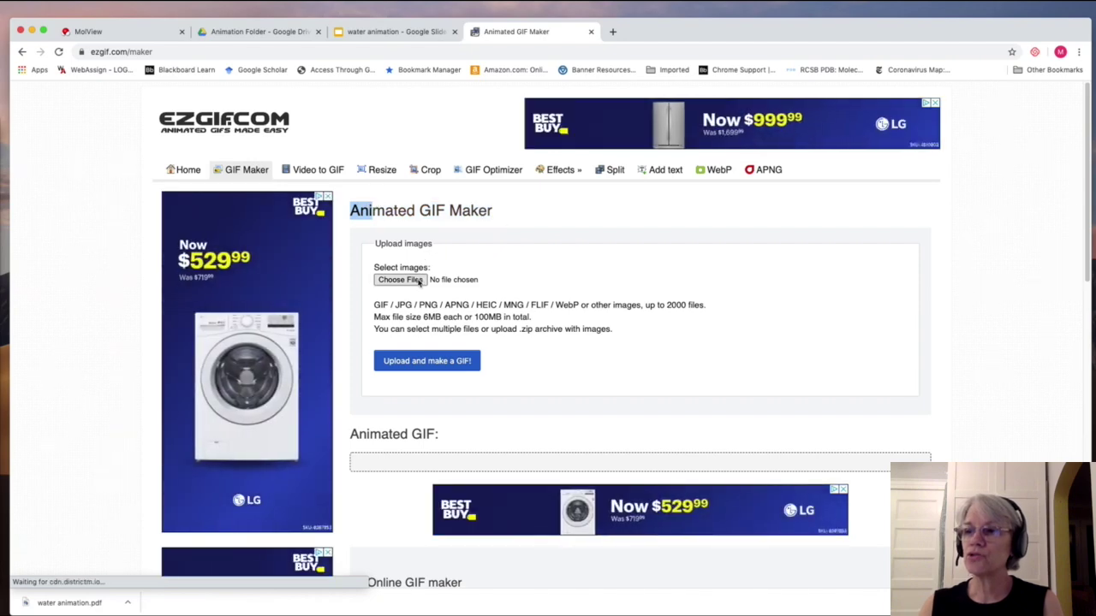
# - Choose water animation.pdf from the Downloads folder and upload it to the GIF maker
pyautogui.click(418, 280)
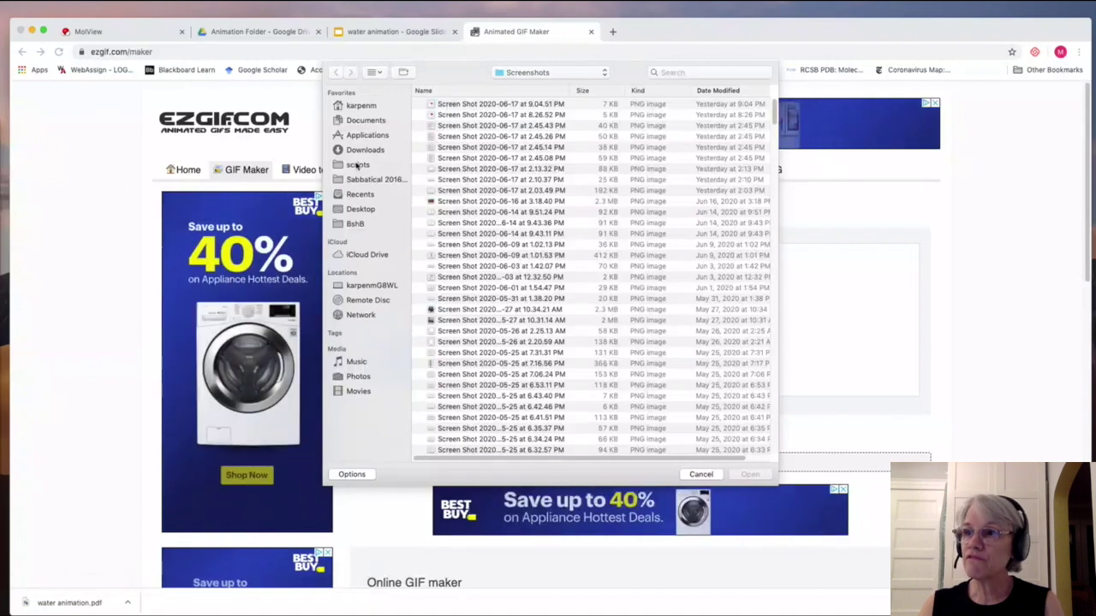
pyautogui.click(365, 150)
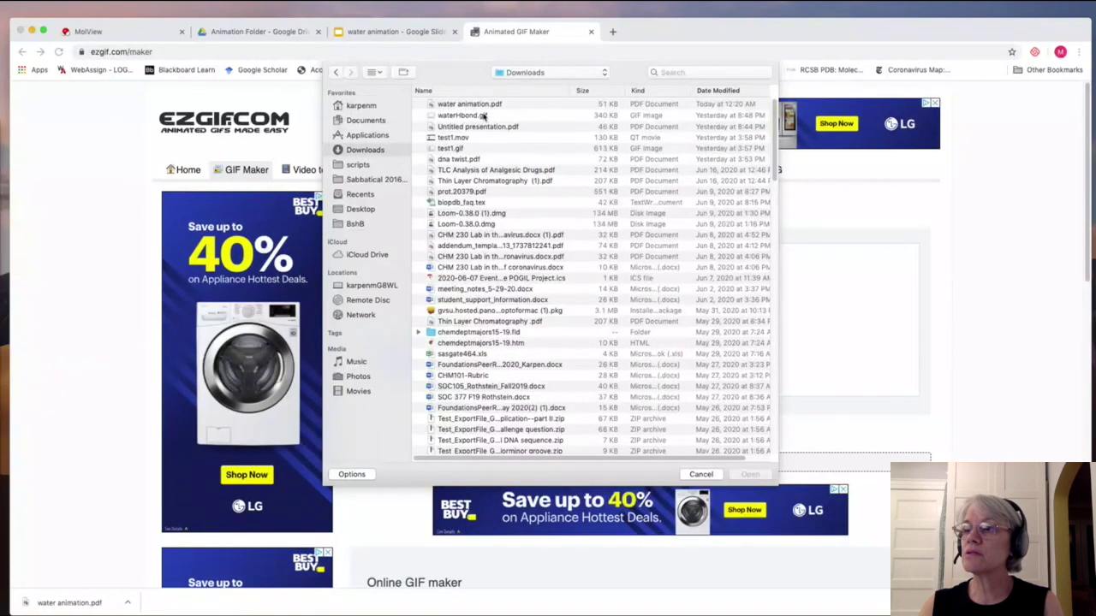
pyautogui.click(473, 104)
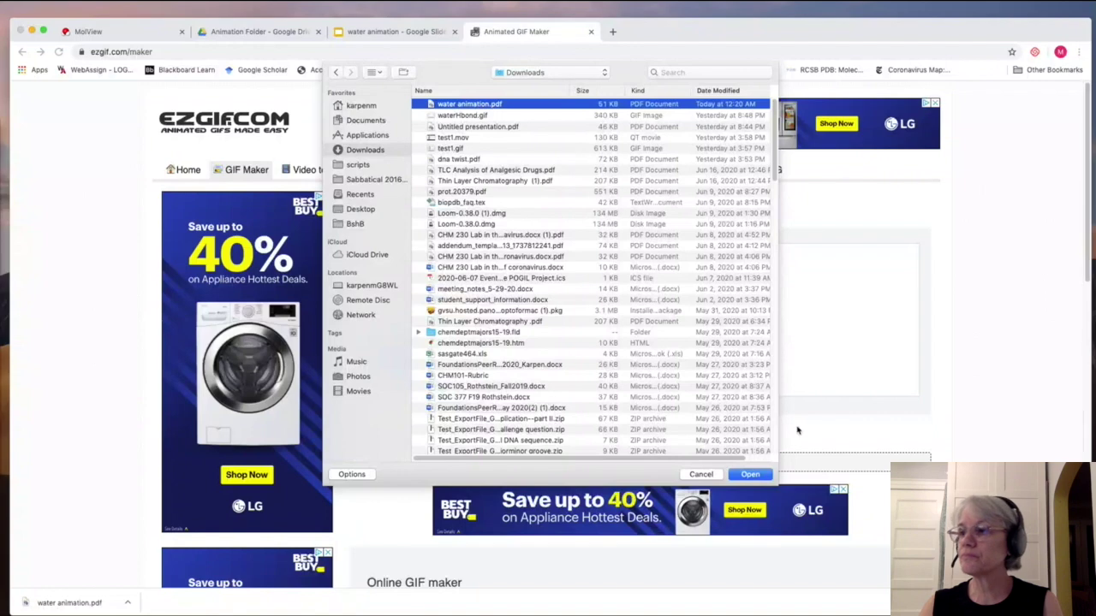
pyautogui.click(751, 474)
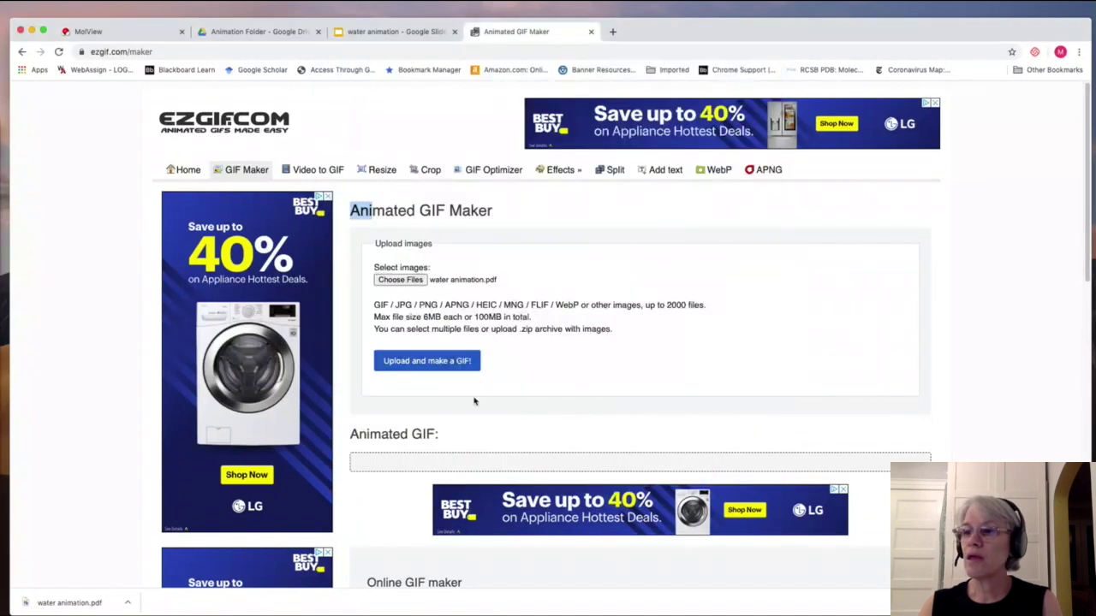
pyautogui.click(434, 362)
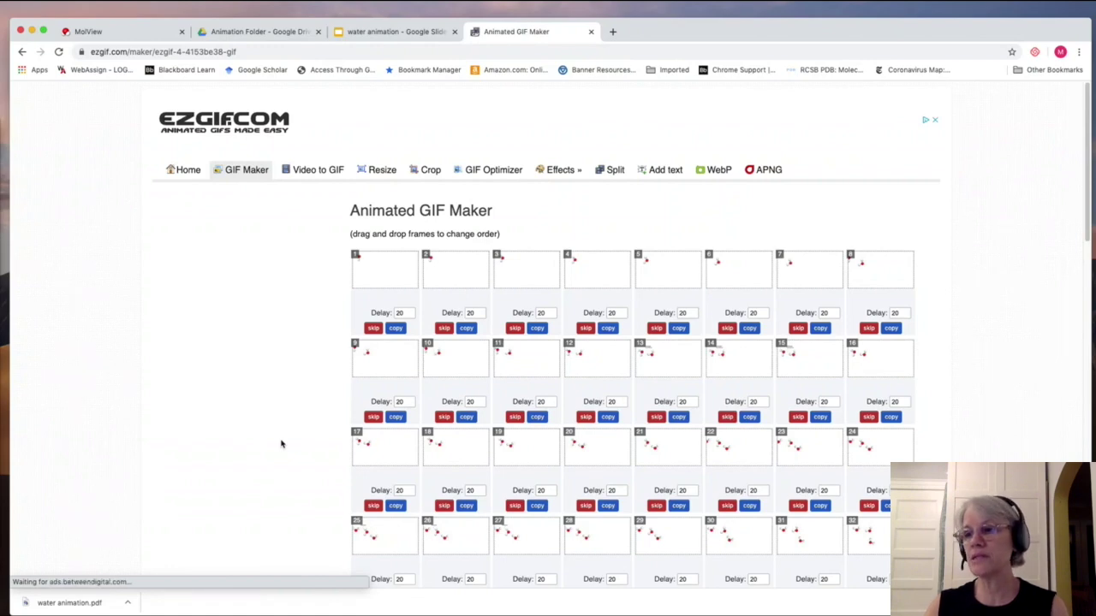
# - Generate the animated GIF from all the uploaded frames, with a delay time of 20 and the loop count left empty
pyautogui.scroll(-5, 284, 439)
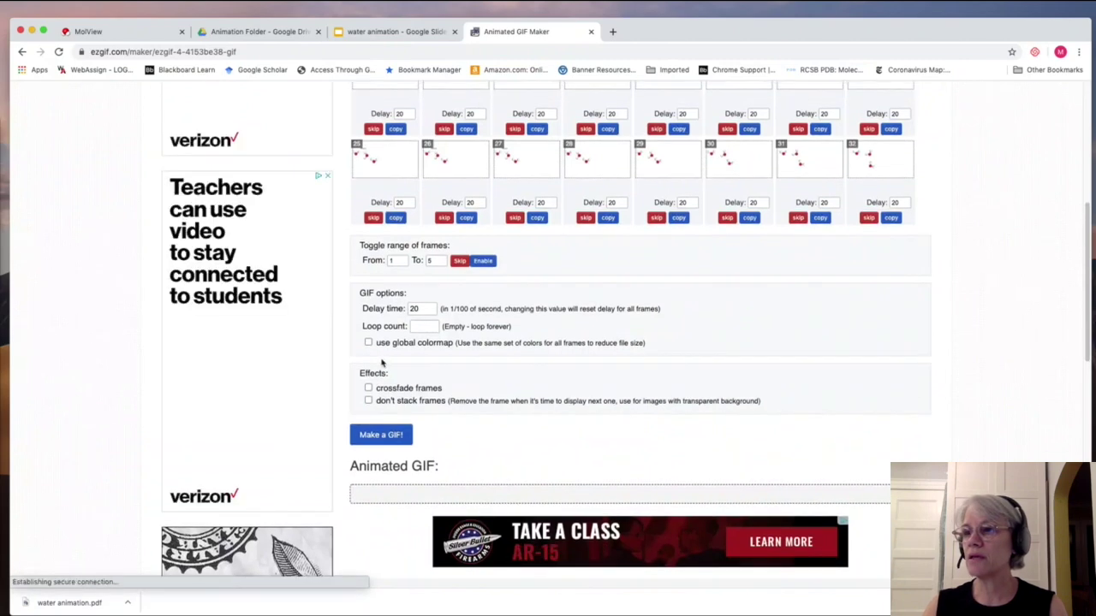
pyautogui.click(419, 309)
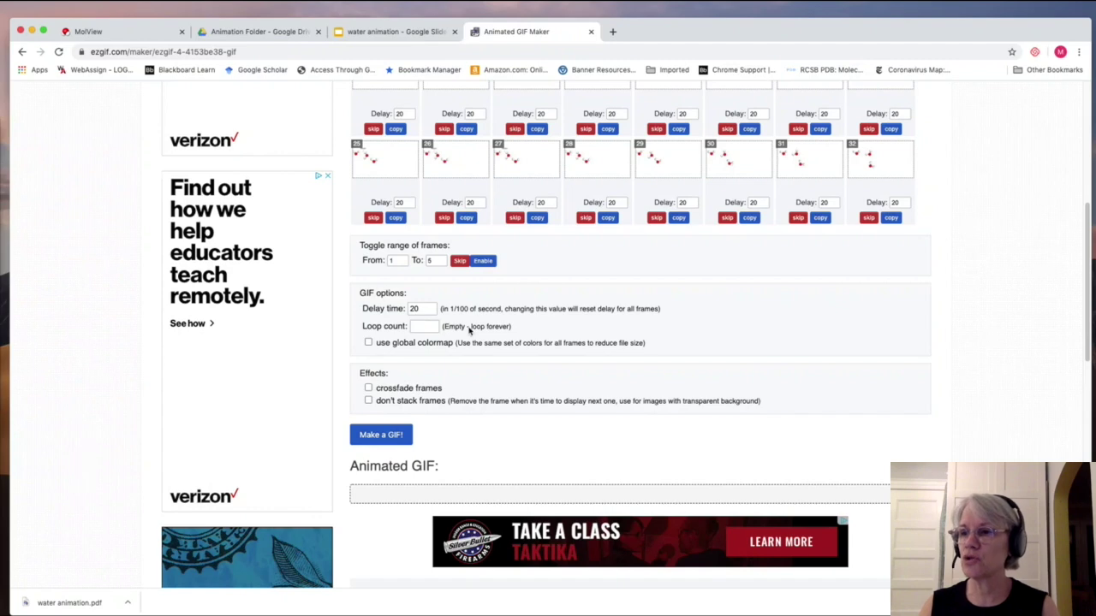
pyautogui.click(399, 433)
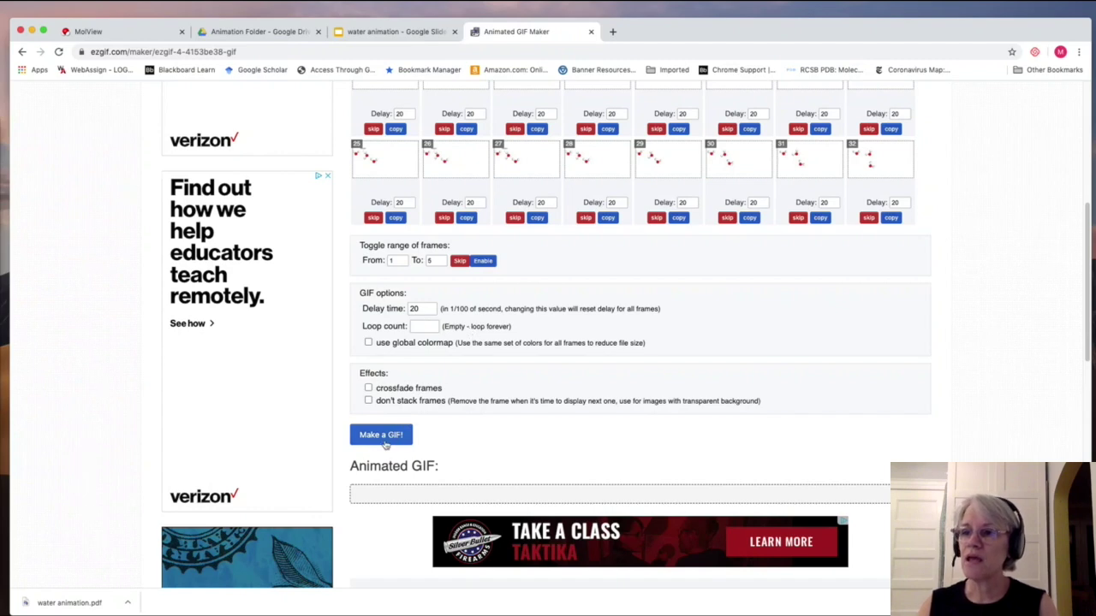
pyautogui.scroll(-1, 394, 461)
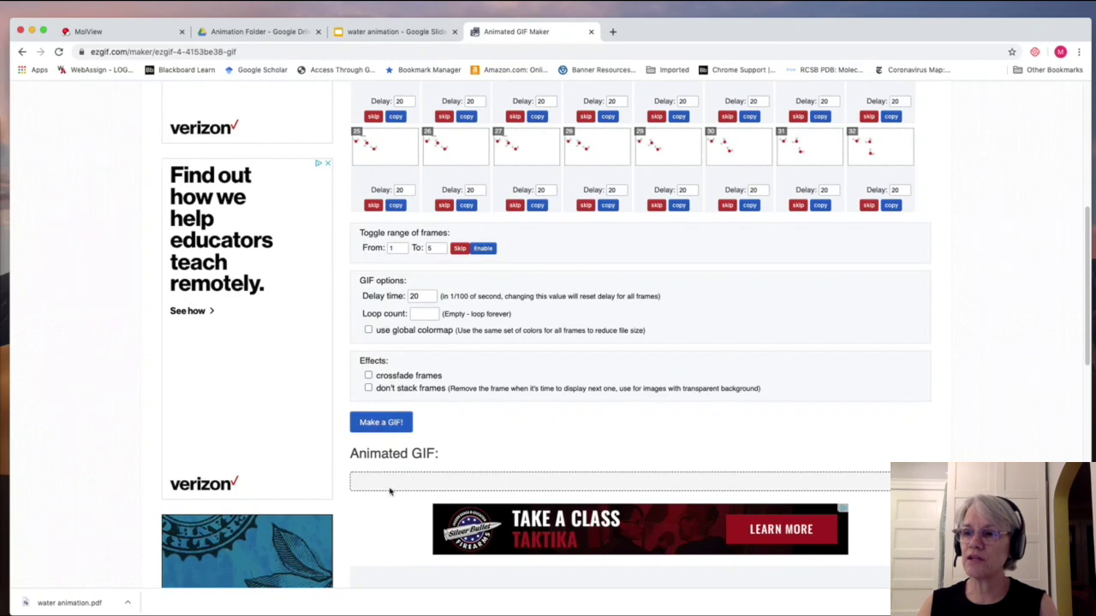
pyautogui.click(378, 420)
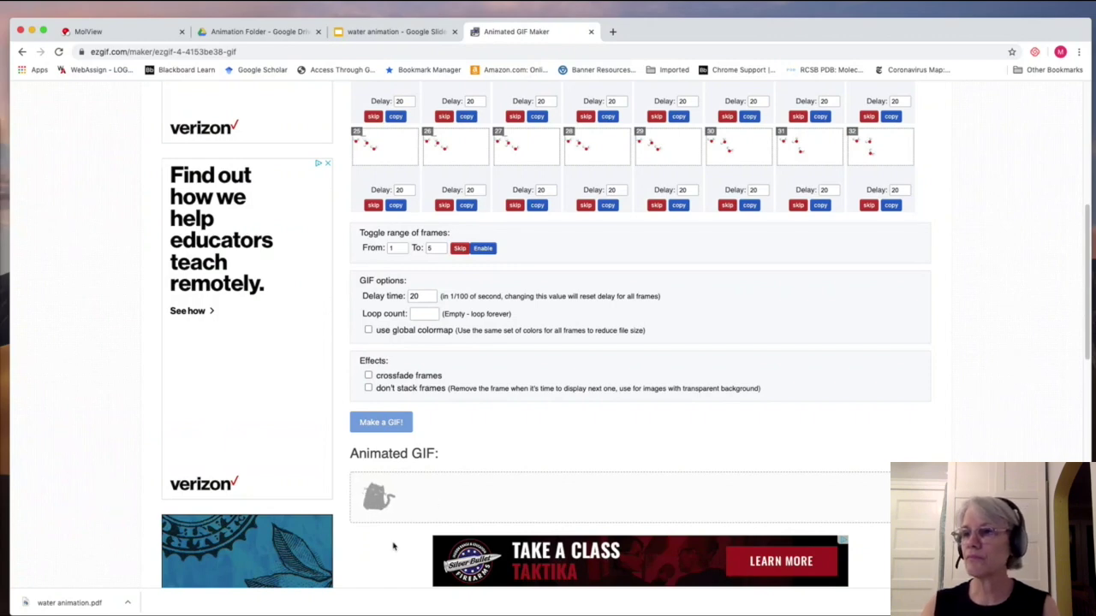
# - Examine the playback of the generated animated GIF of the water molecules
pyautogui.scroll(-1, 393, 546)
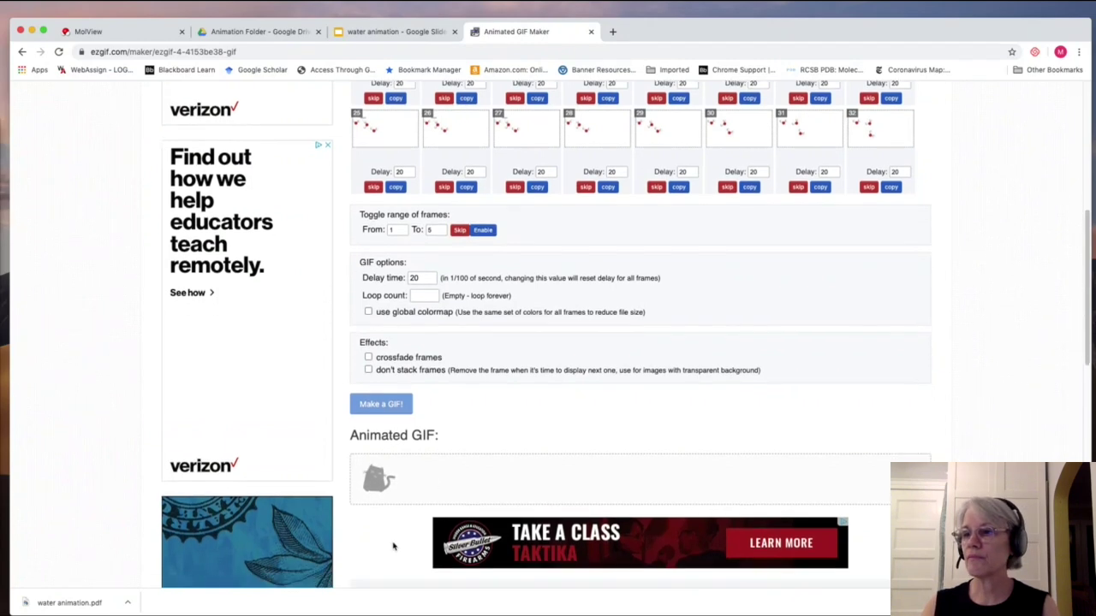
pyautogui.scroll(-3, 393, 546)
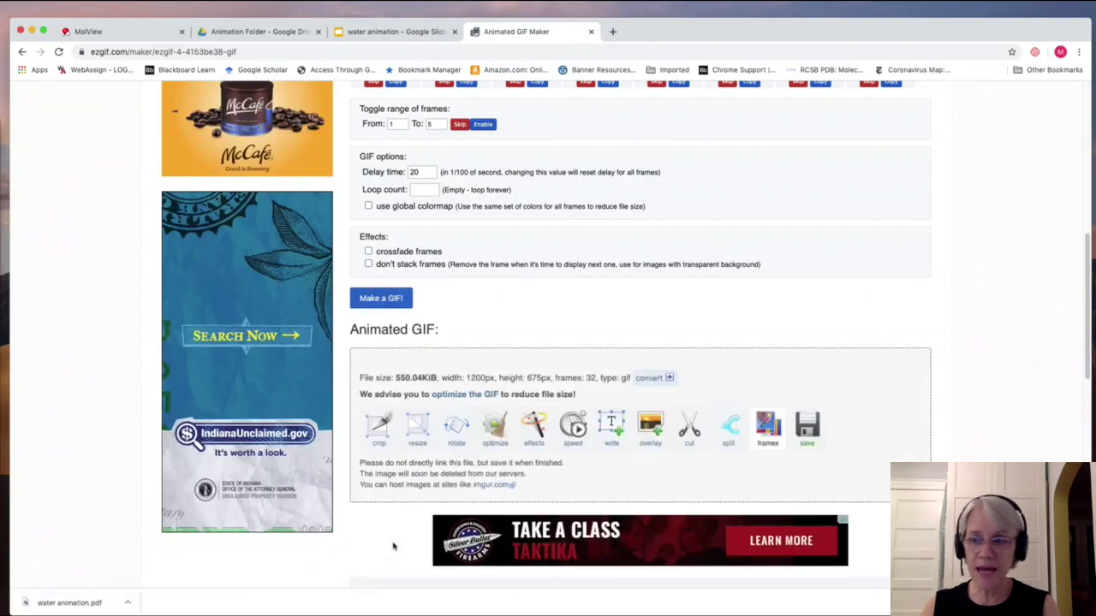
pyautogui.scroll(-2, 334, 563)
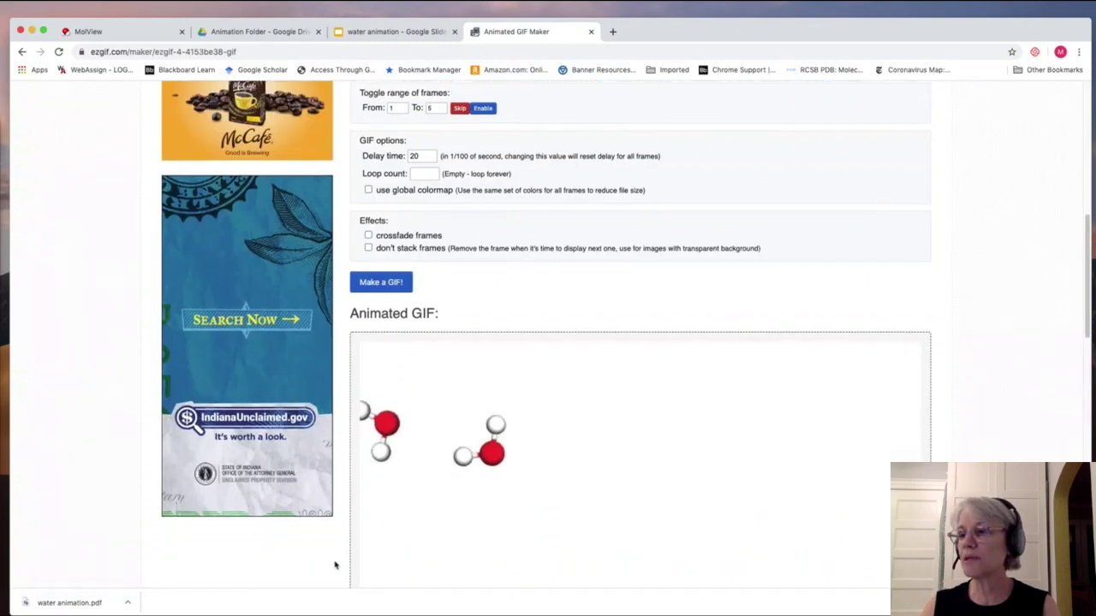
pyautogui.scroll(-4, 328, 548)
pyautogui.scroll(4, 328, 543)
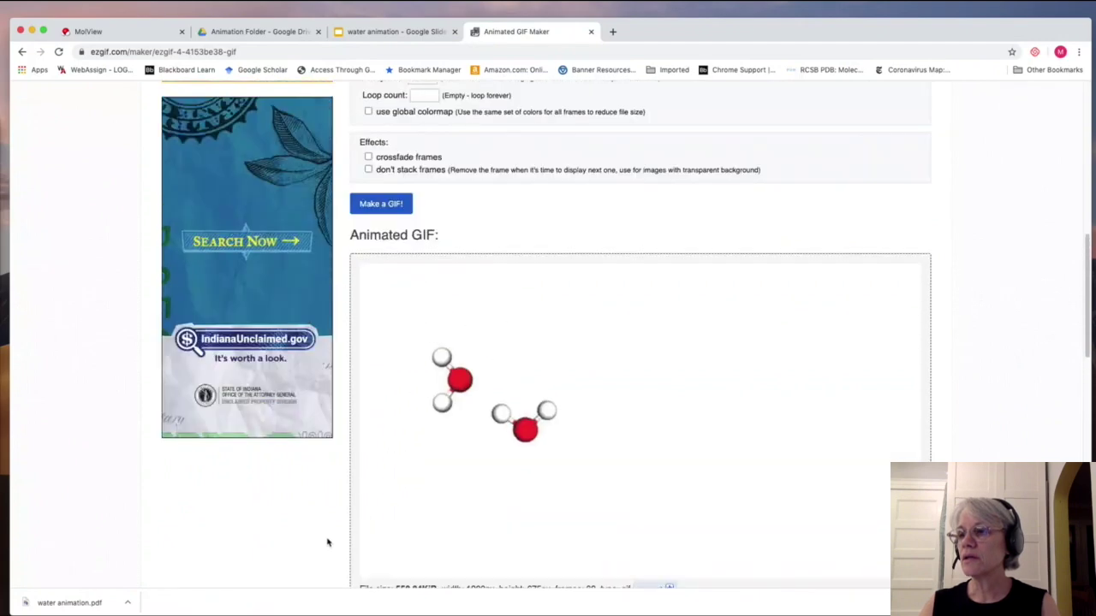
pyautogui.scroll(-1, 327, 541)
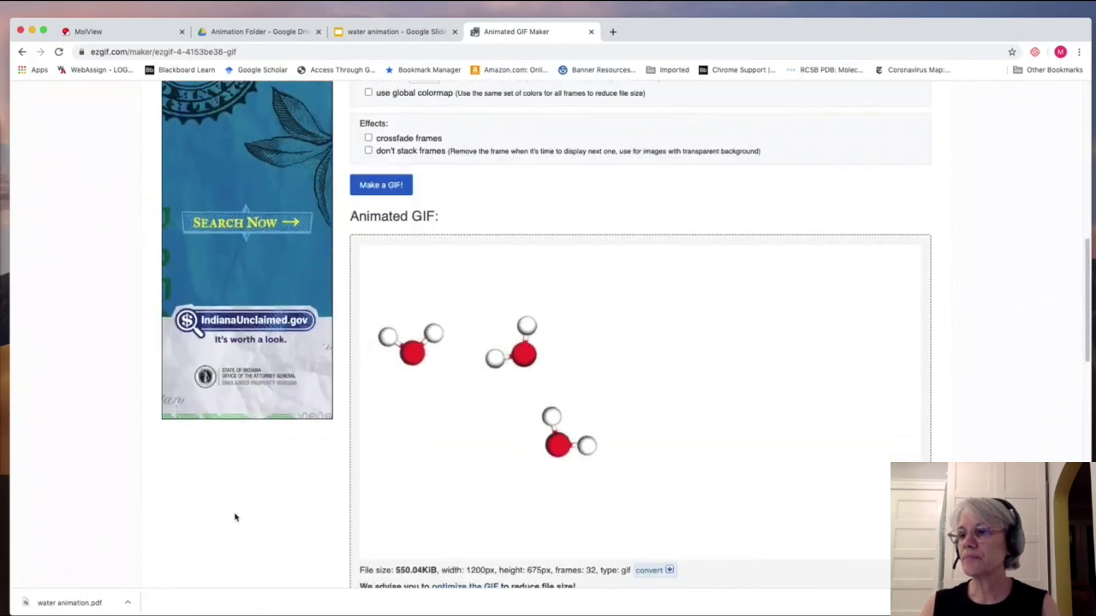
pyautogui.scroll(-1, 236, 518)
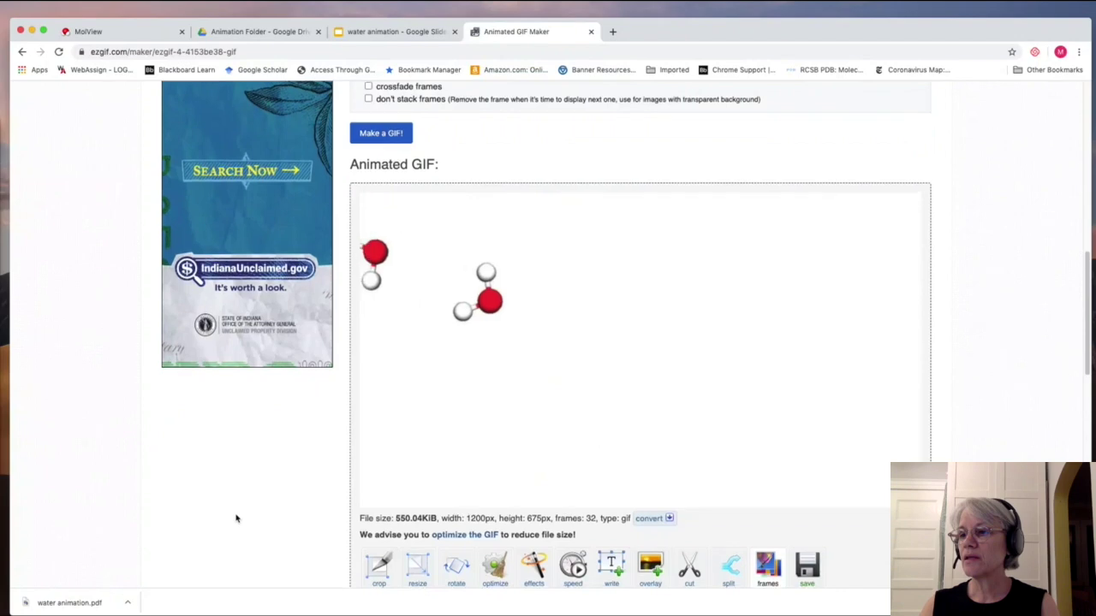
pyautogui.scroll(-1, 236, 518)
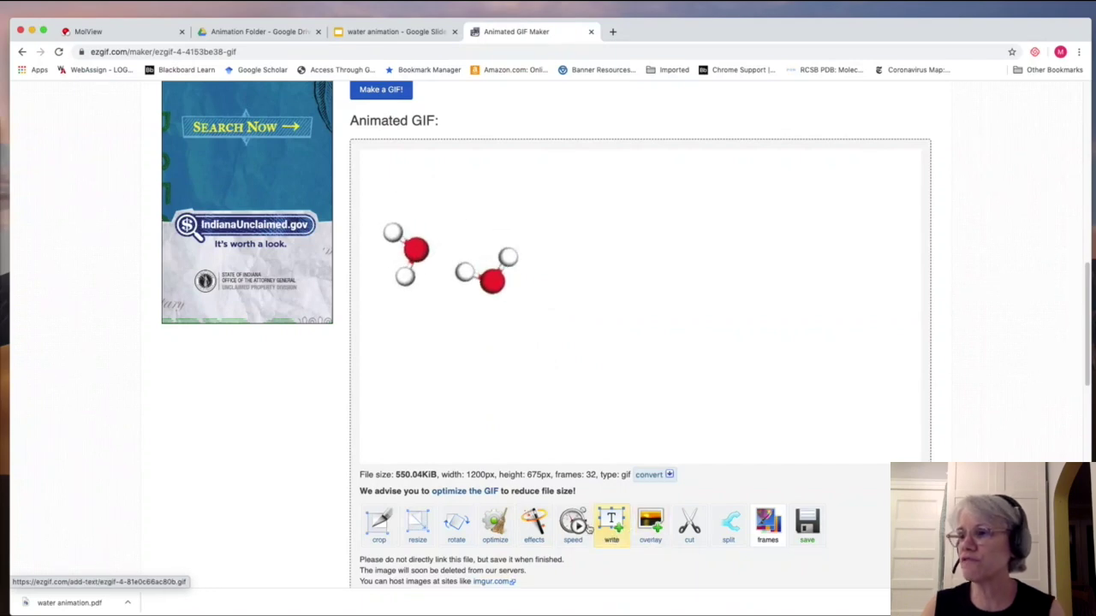
# - Change the GIF's animation speed to 50% of current speed
pyautogui.click(572, 525)
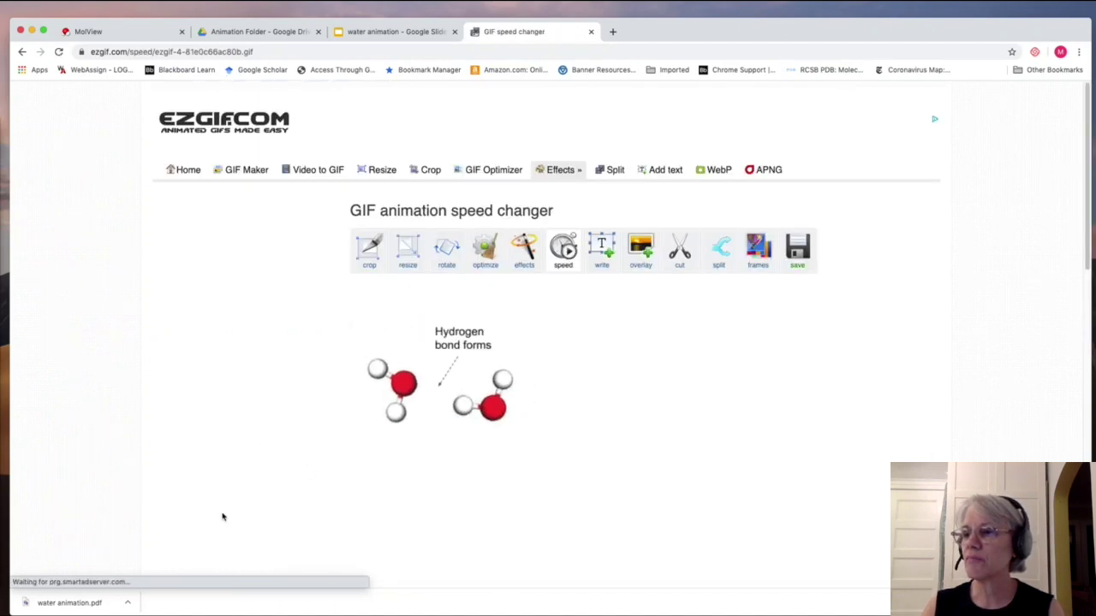
pyautogui.scroll(-1, 240, 497)
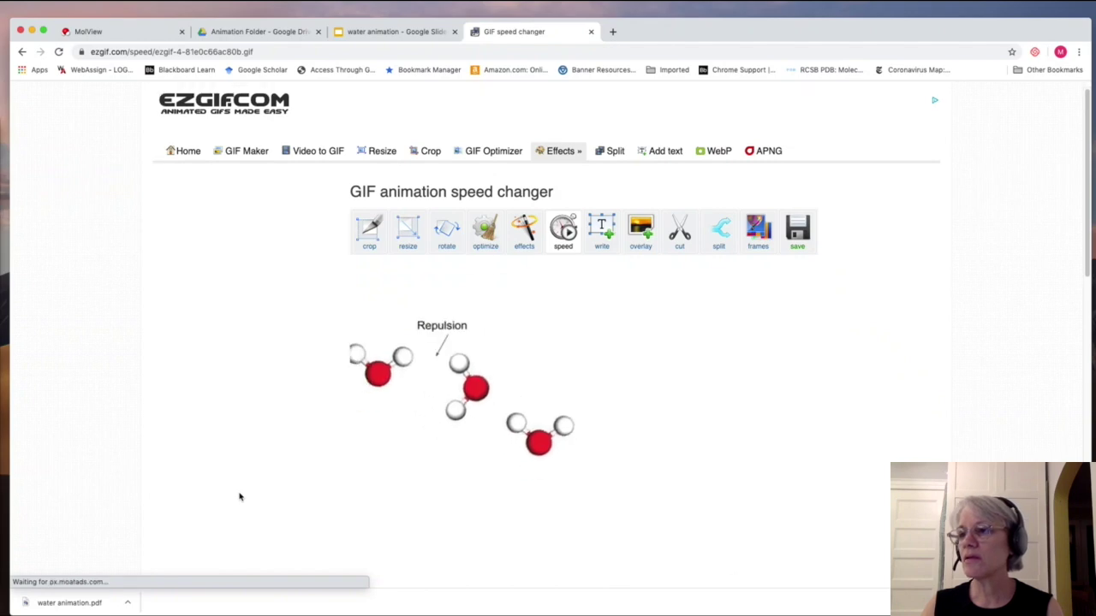
pyautogui.scroll(-3, 240, 498)
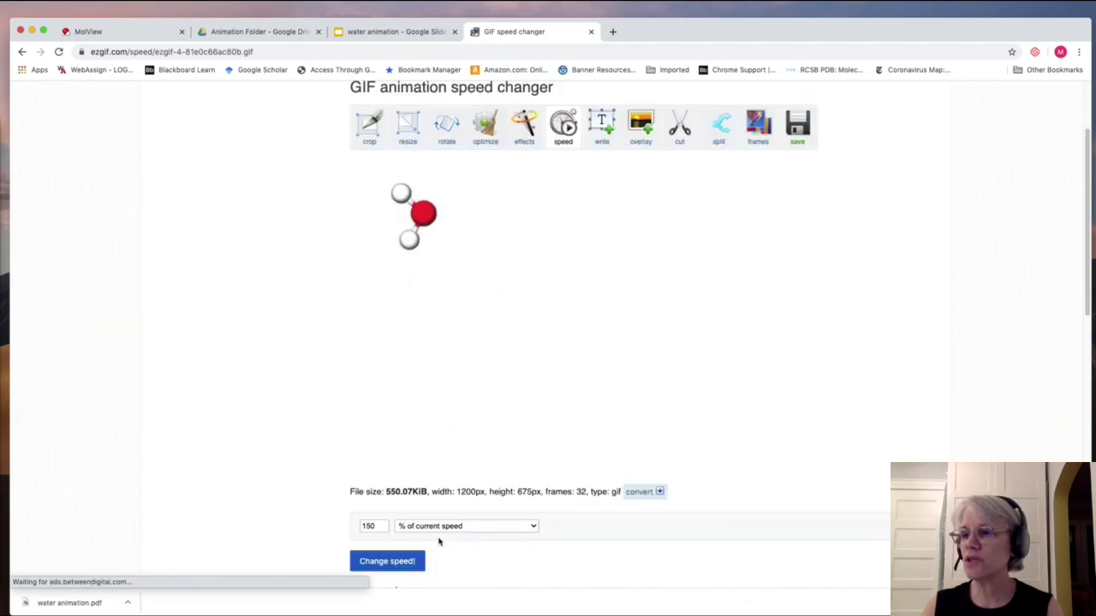
pyautogui.doubleClick(374, 527)
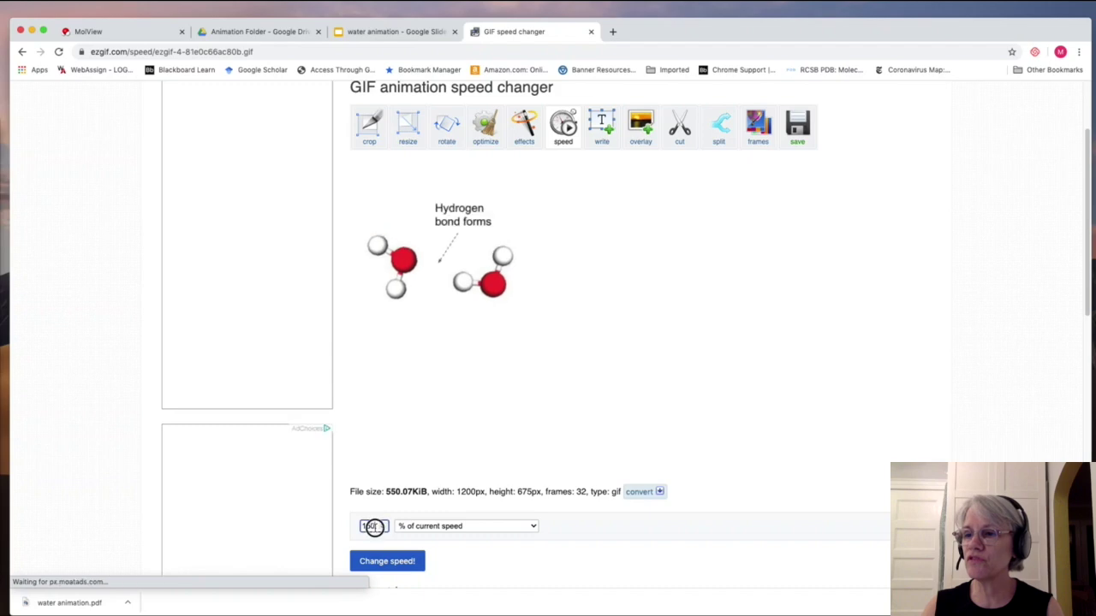
pyautogui.write('50')
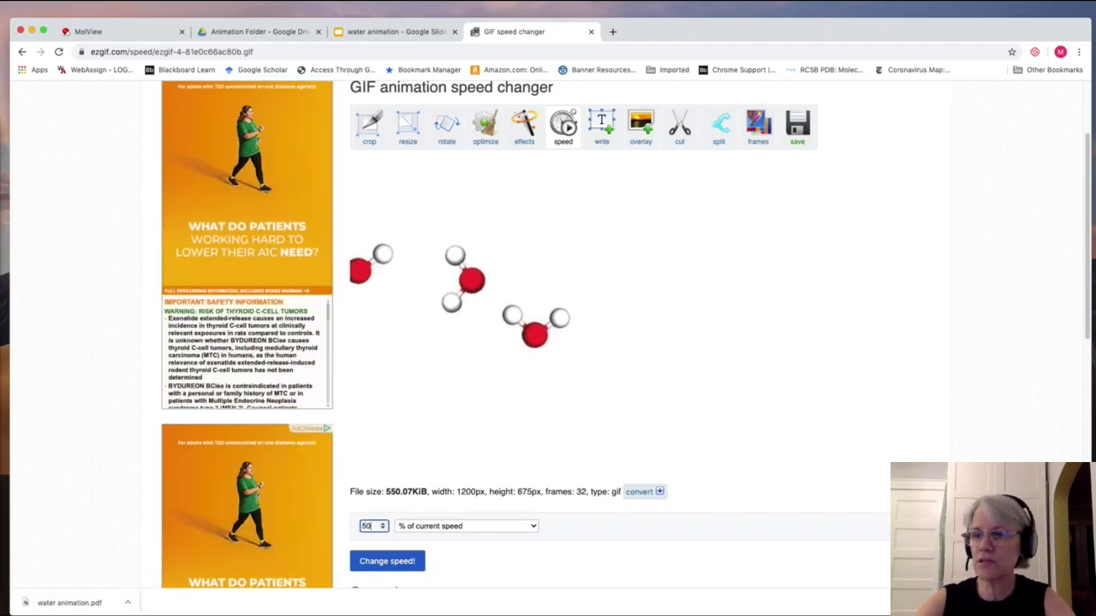
pyautogui.click(392, 562)
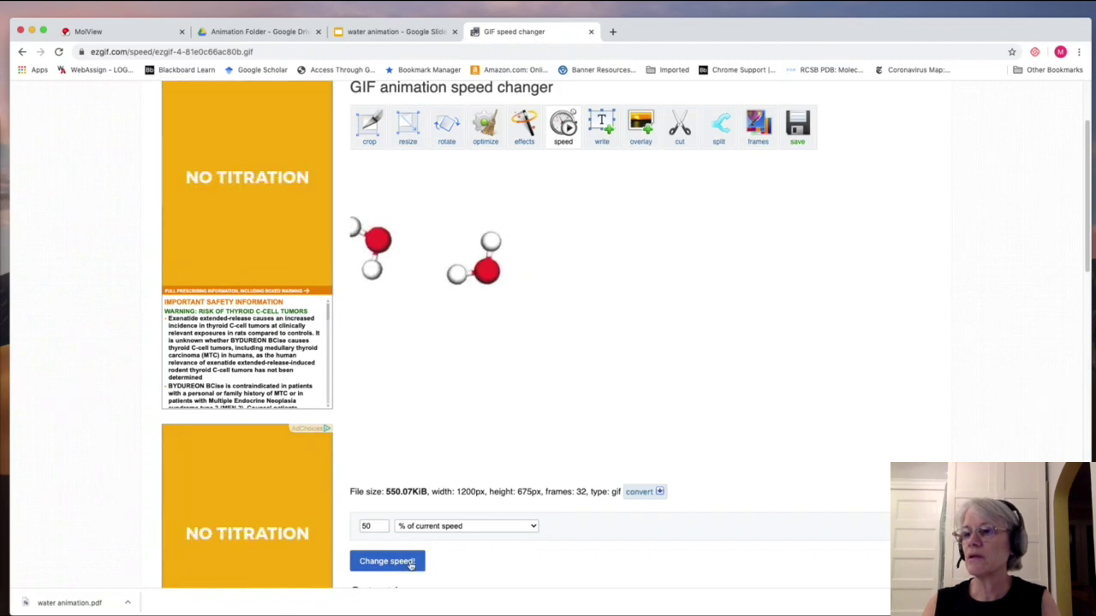
# - Save the speed-adjusted output GIF to the Downloads folder as wateranimation in GIF image format
pyautogui.scroll(-1, 451, 563)
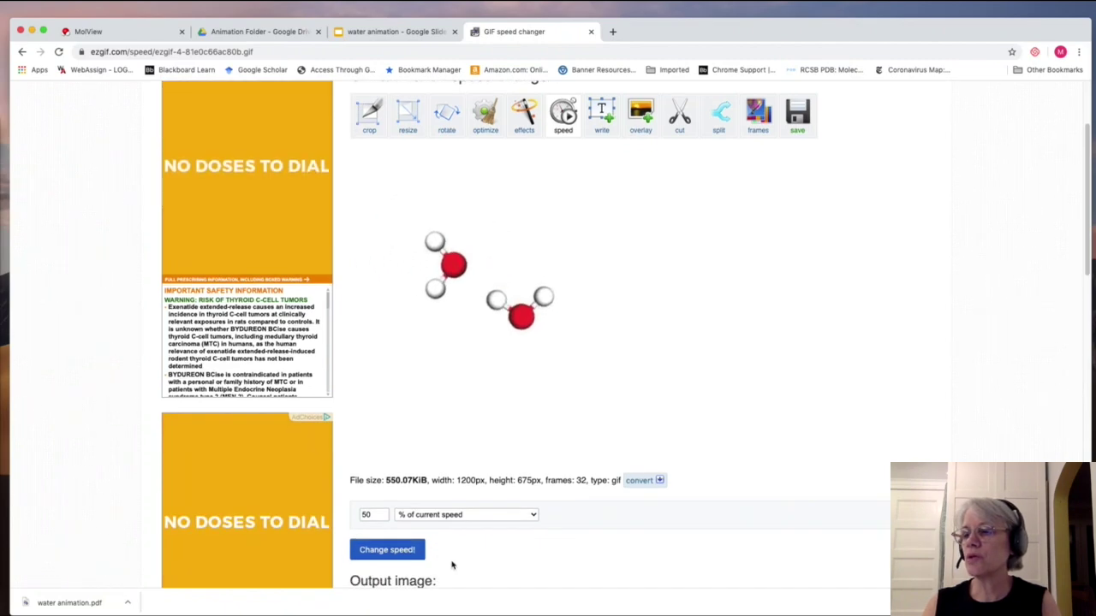
pyautogui.scroll(-5, 451, 563)
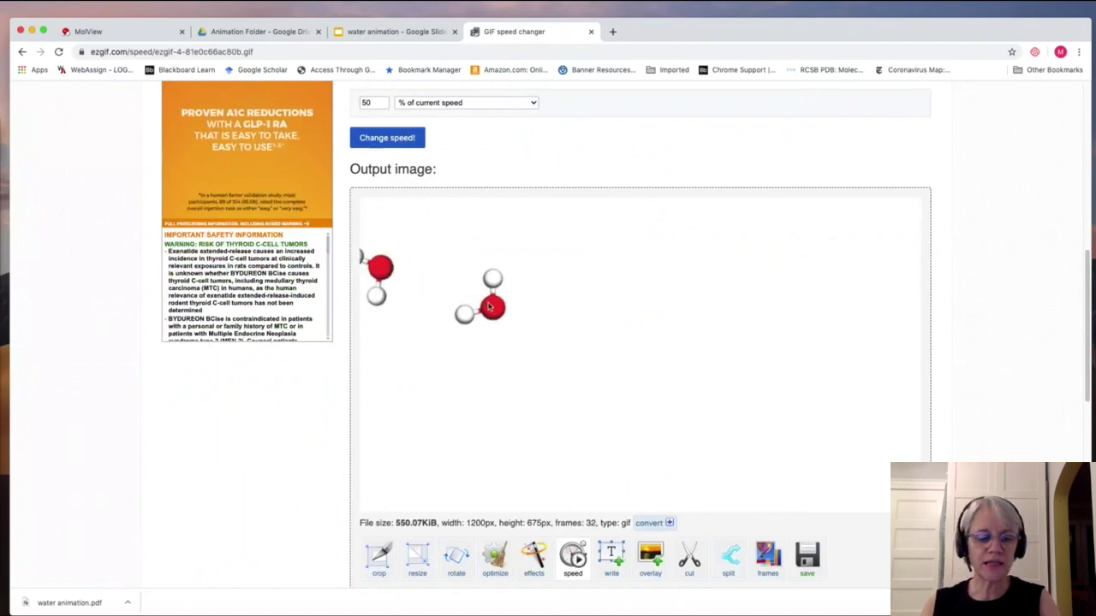
pyautogui.rightClick(555, 349)
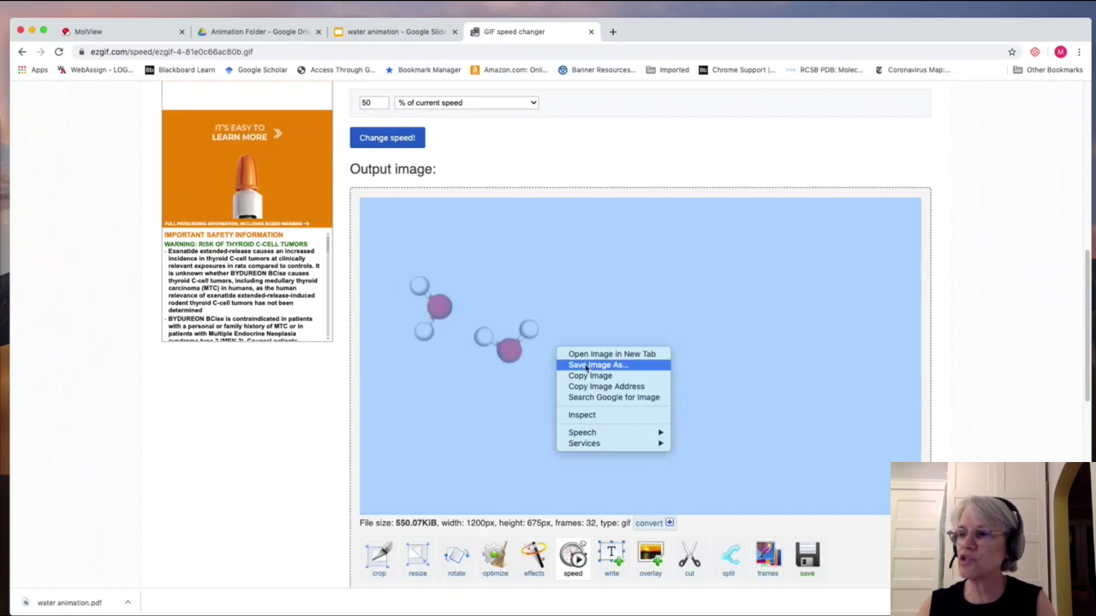
pyautogui.click(587, 366)
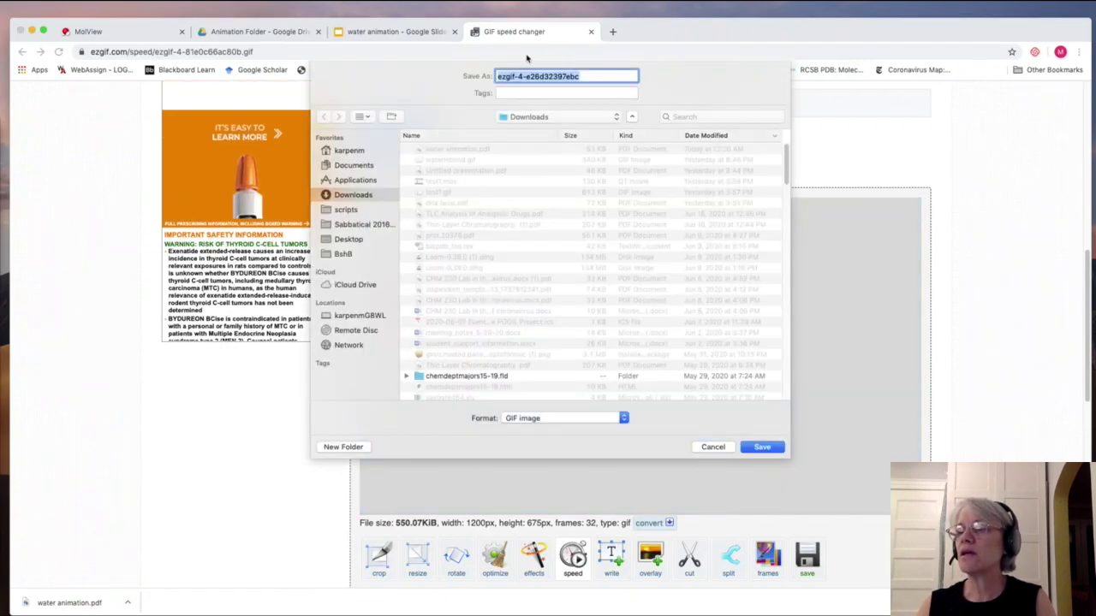
pyautogui.write('wateranimation')
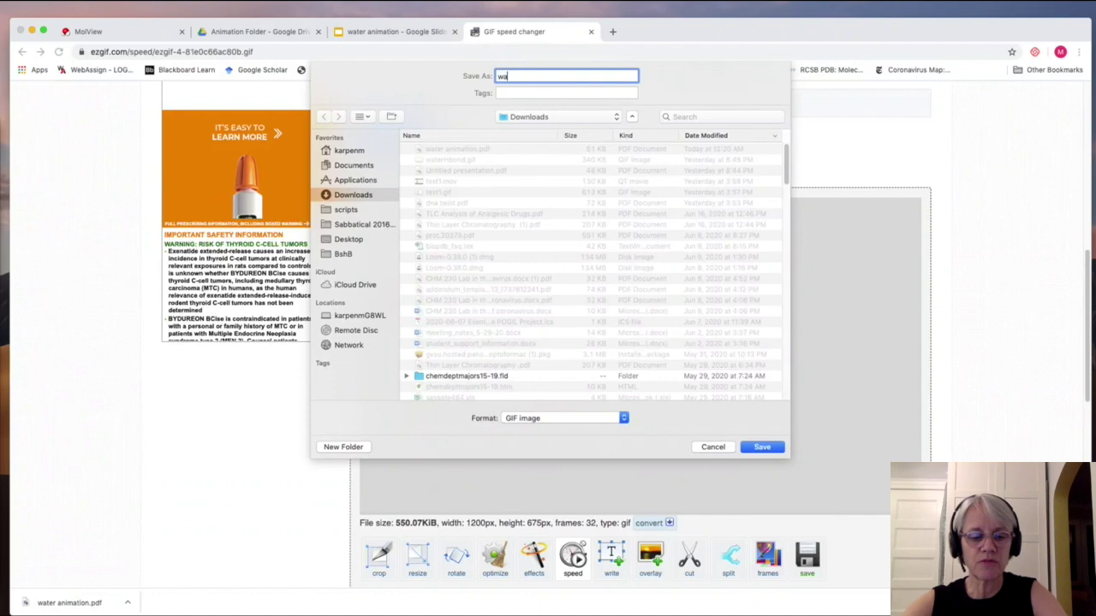
pyautogui.click(762, 448)
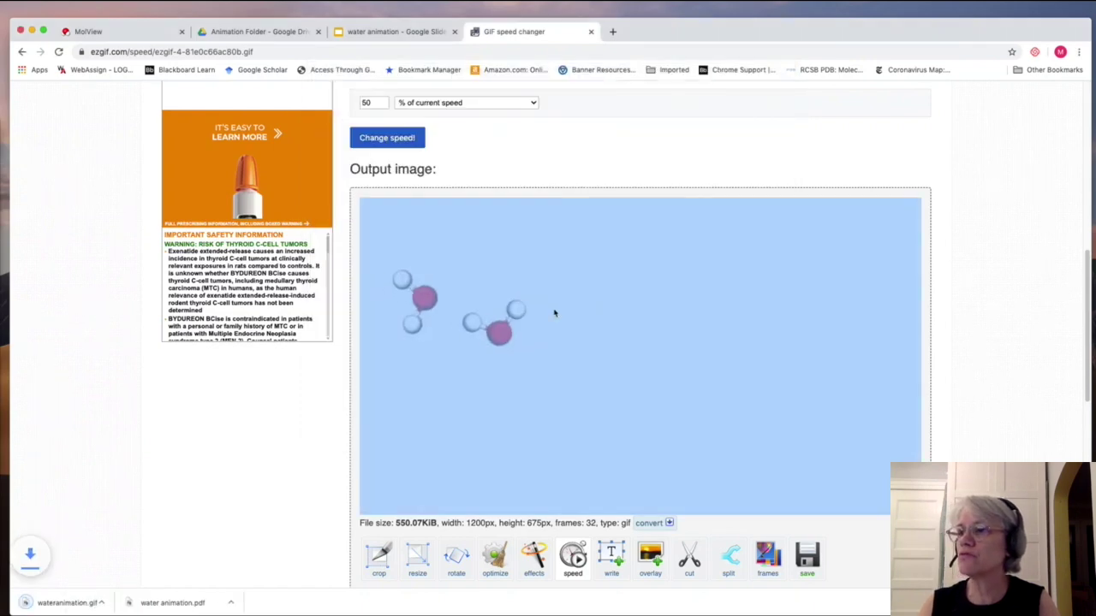
# - Close the GIF speed changer, switch to Google Drive and create a new Google Jamboard file from My Drive
pyautogui.click(591, 33)
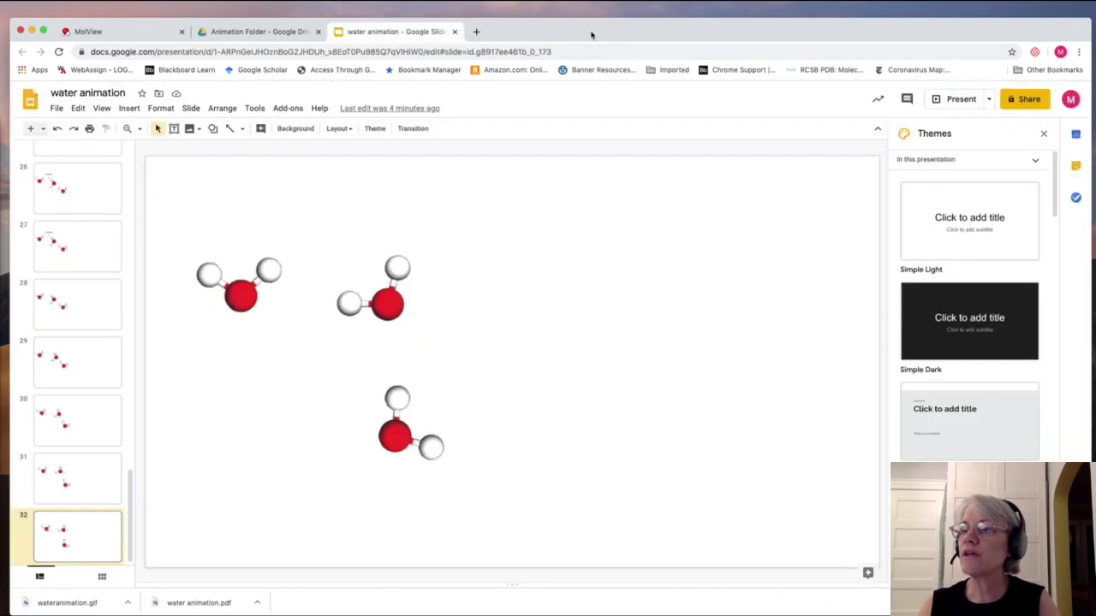
pyautogui.click(233, 34)
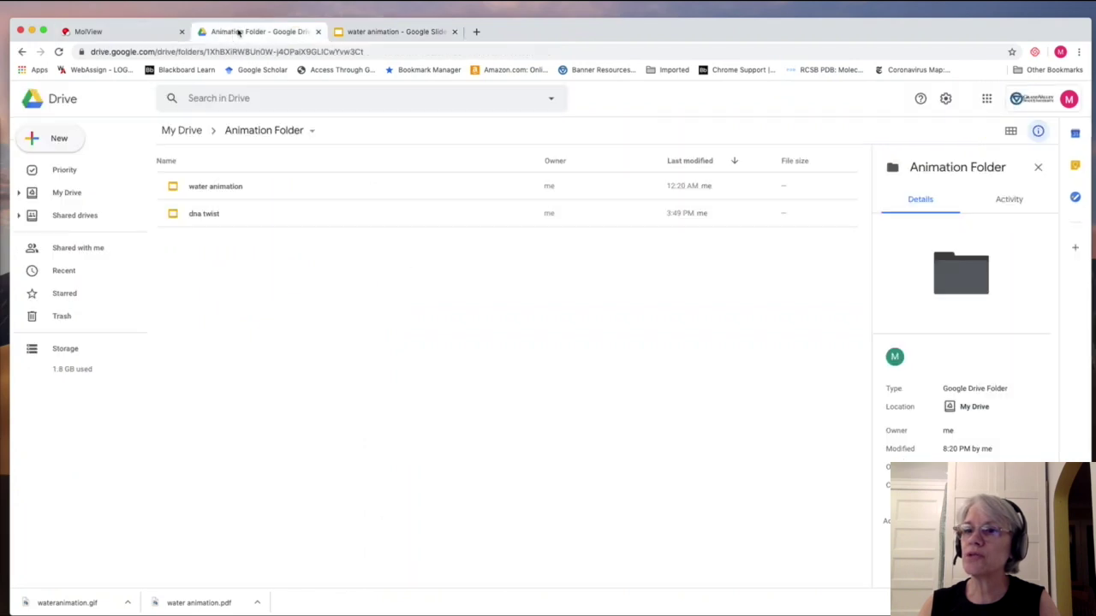
pyautogui.click(51, 142)
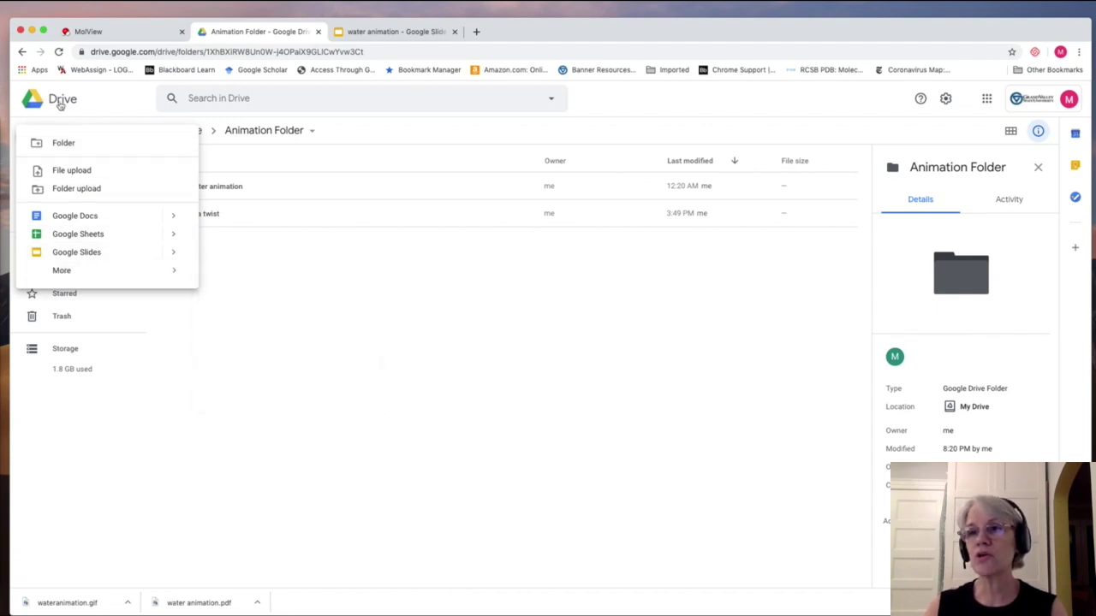
pyautogui.click(64, 107)
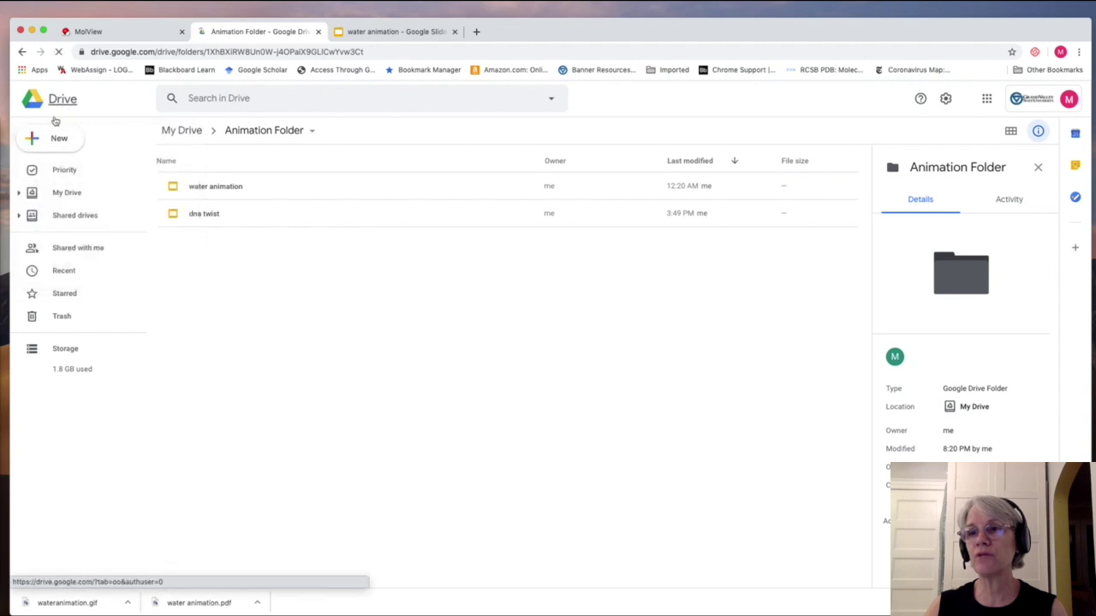
pyautogui.click(43, 139)
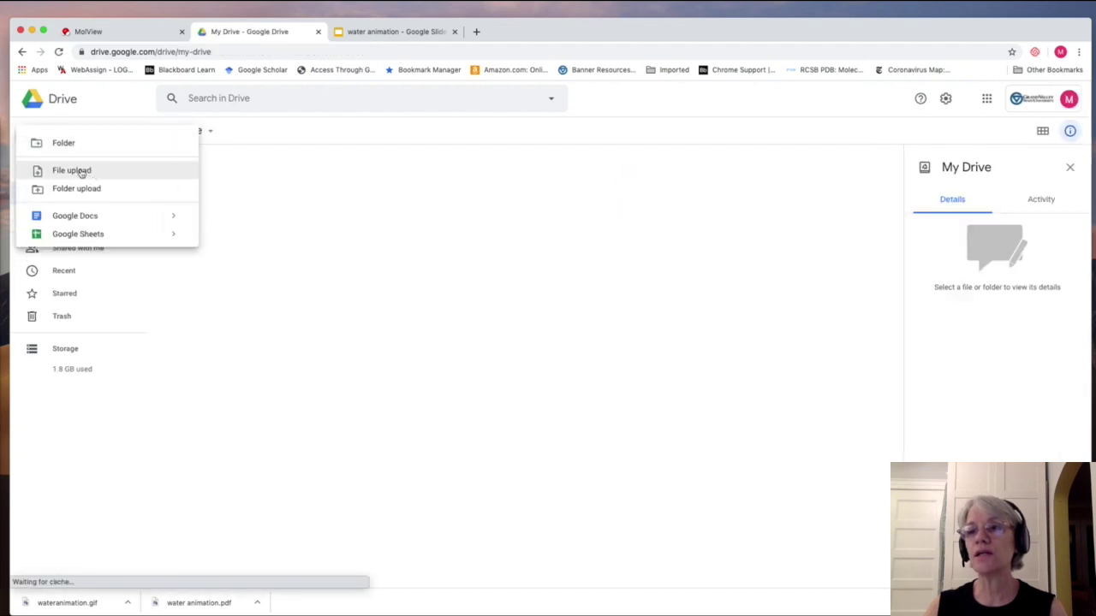
pyautogui.moveTo(73, 274)
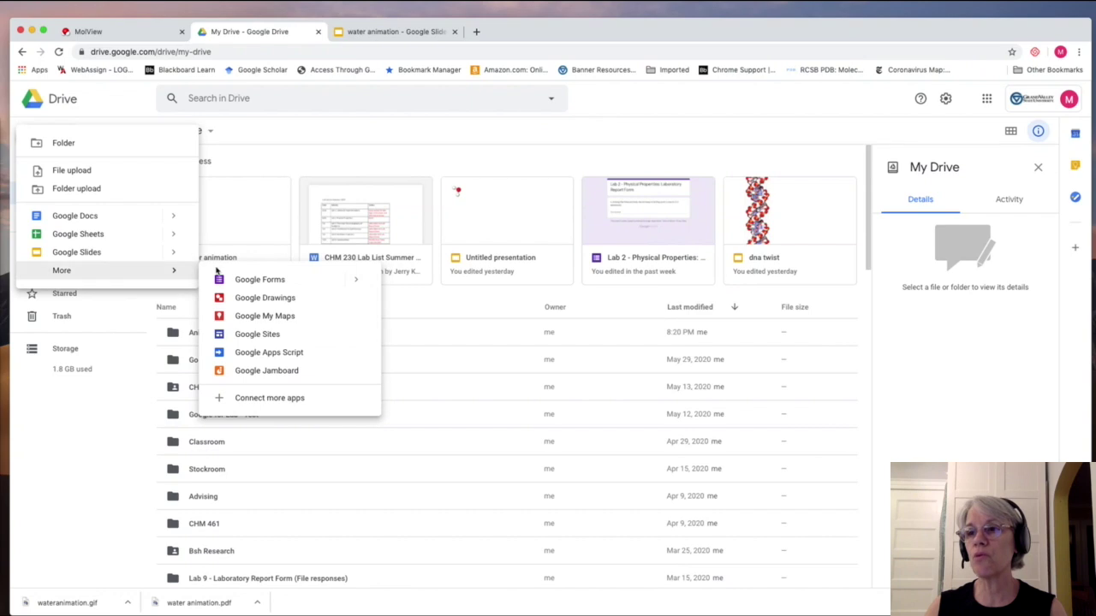
pyautogui.click(280, 374)
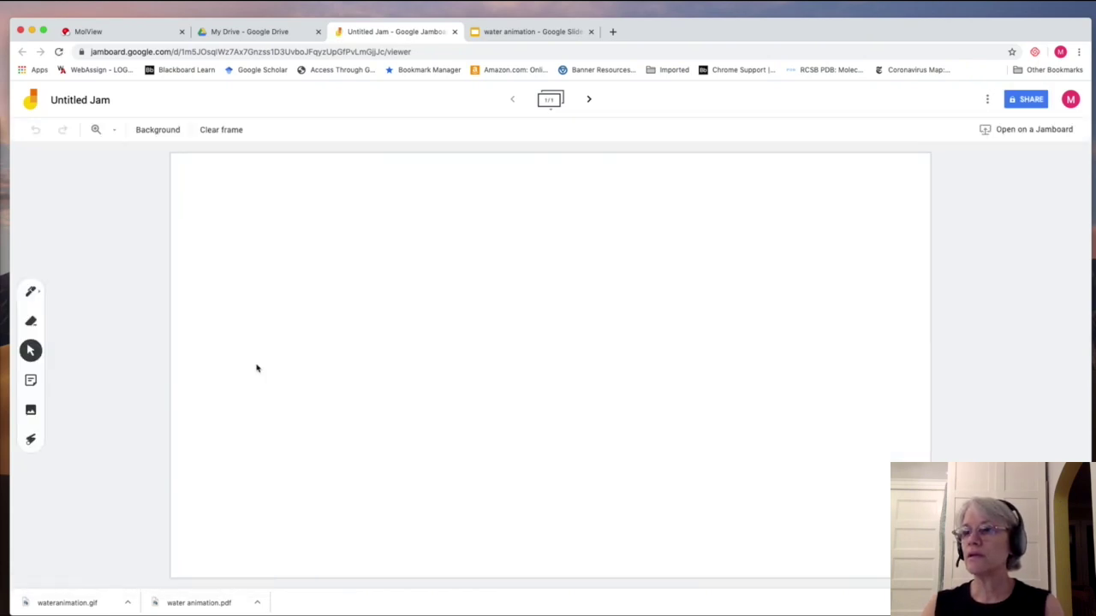
# - Upload wateranimation.gif from the Downloads folder as an image to the blank jam frame
pyautogui.click(31, 412)
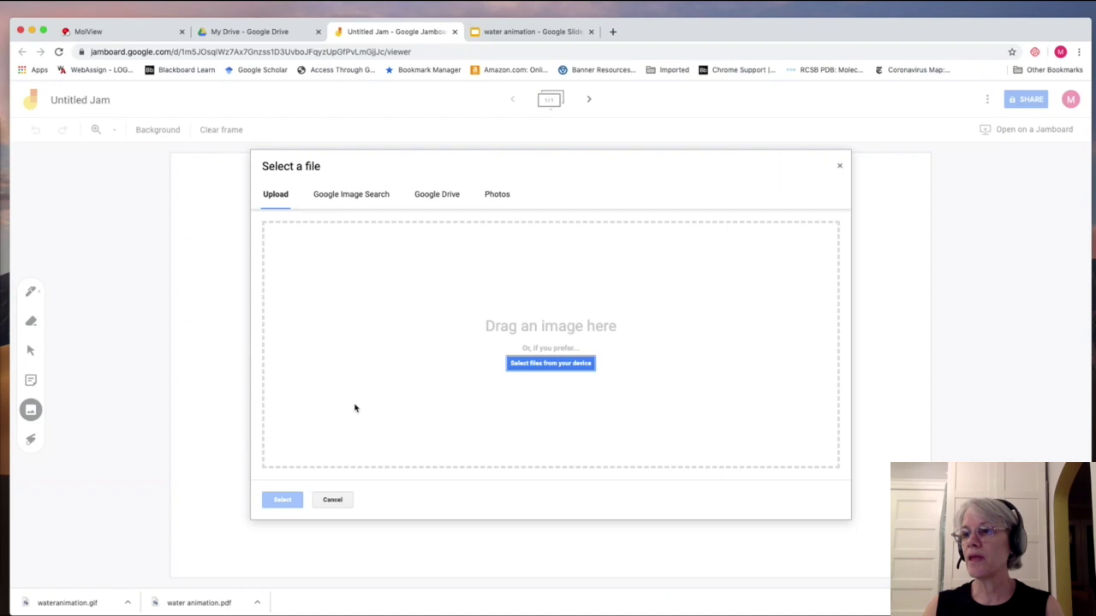
pyautogui.click(540, 373)
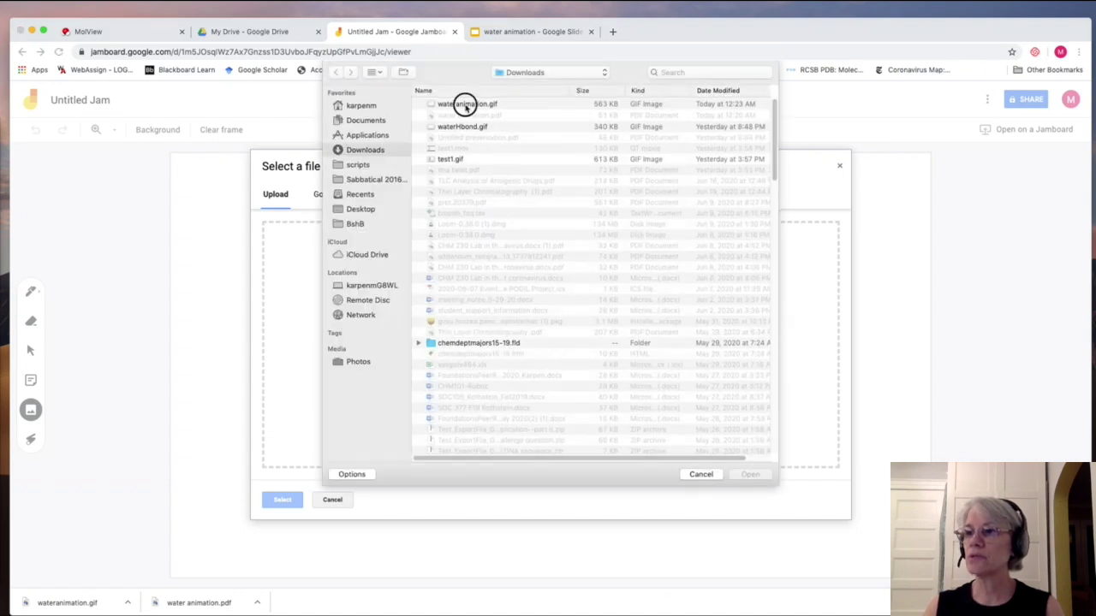
pyautogui.click(466, 103)
pyautogui.click(762, 476)
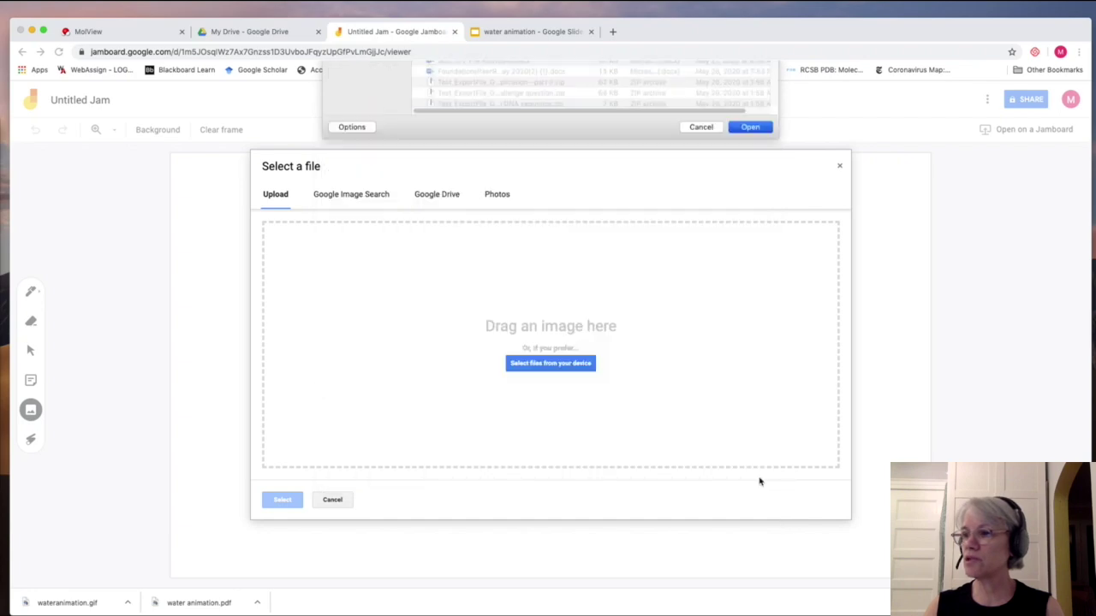